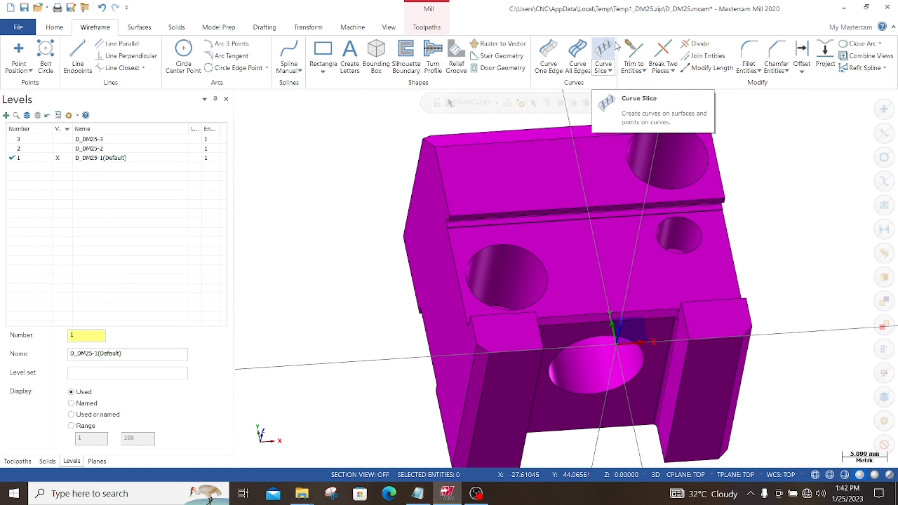
Step: Create Curve One Edge curves along the top-face edges of the front-left block
click(549, 53)
scroll(468, 370, up, 5)
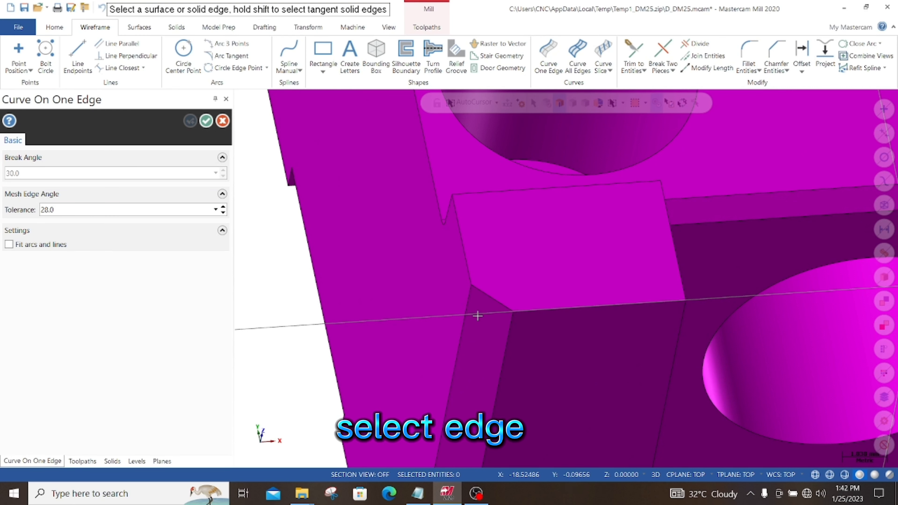
click(492, 302)
click(539, 309)
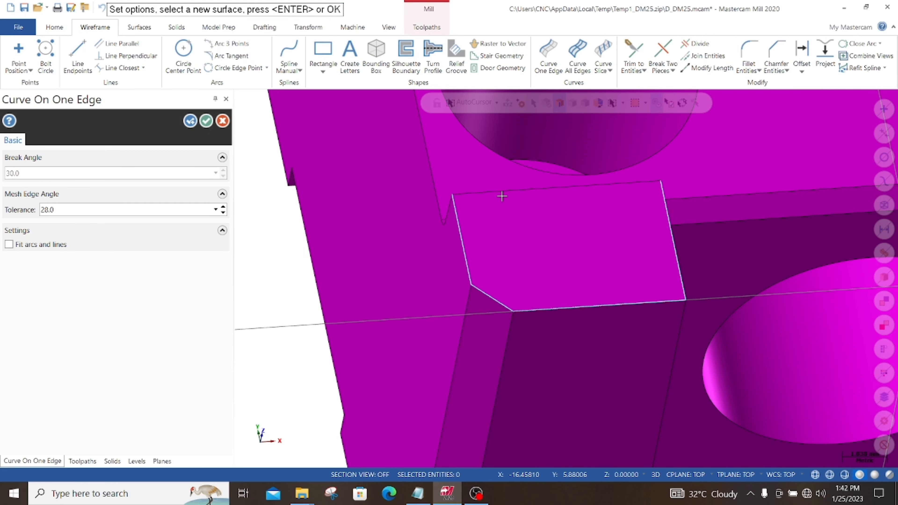
mouse_move(545, 239)
middle_down()
mouse_move(498, 200)
mouse_move(470, 219)
mouse_move(492, 212)
mouse_move(453, 227)
mouse_move(483, 223)
middle_up()
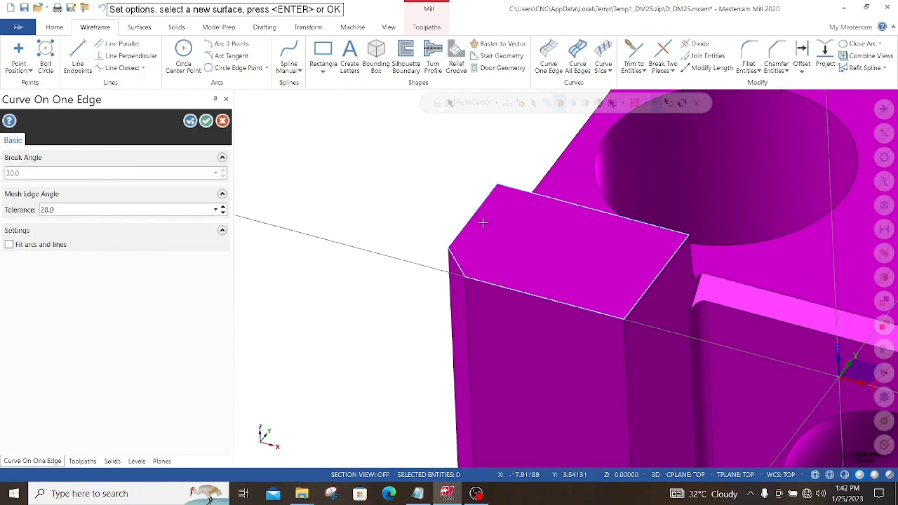
Step: Add edge curves along the long left side edge beside the large hole and the small fillet at its front end
click(656, 475)
click(654, 474)
scroll(506, 324, down, 4)
middle_drag(478, 208, 445, 241)
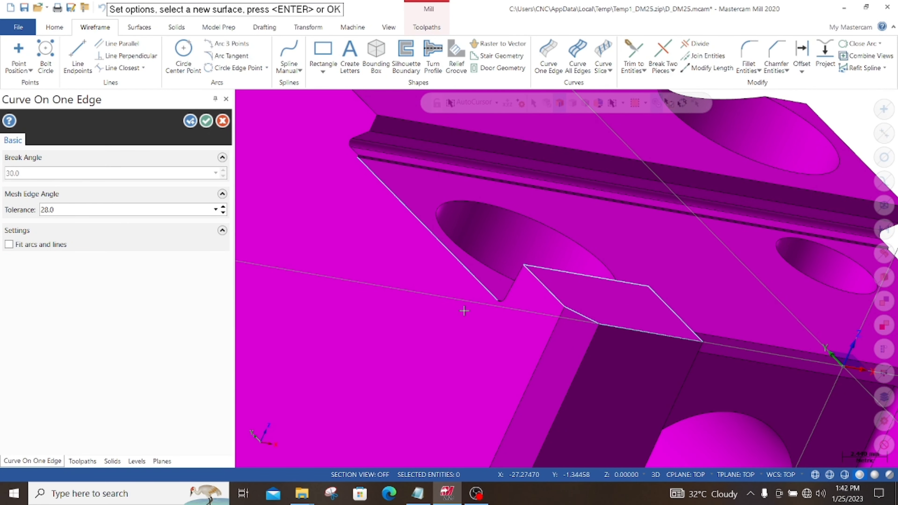
scroll(464, 311, up, 5)
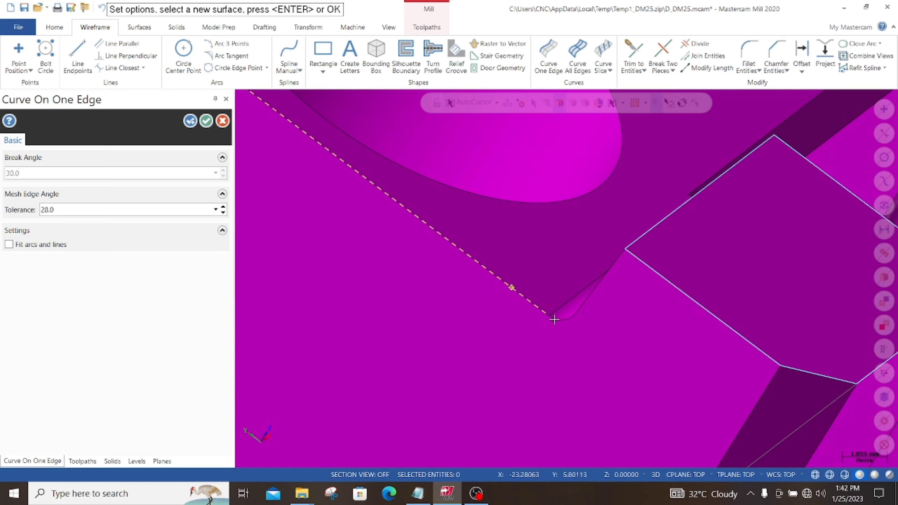
scroll(554, 319, up, 1)
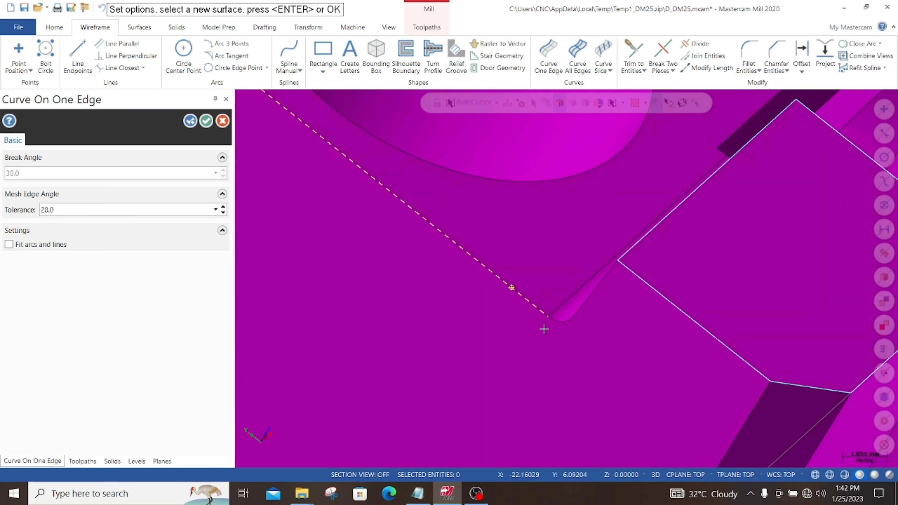
click(564, 323)
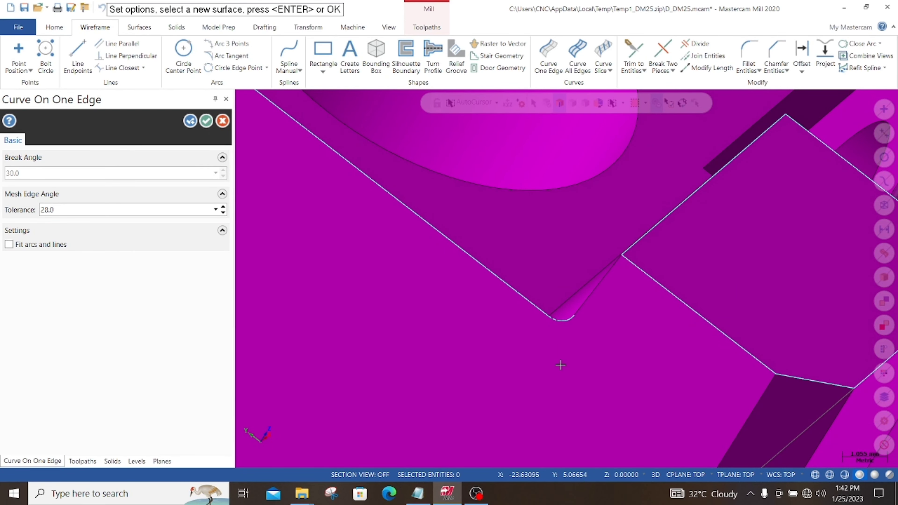
Step: Check the traced edges between the front-left block and the groove, and accept the edge curves
click(655, 476)
middle_drag(604, 324, 551, 300)
scroll(469, 335, down, 5)
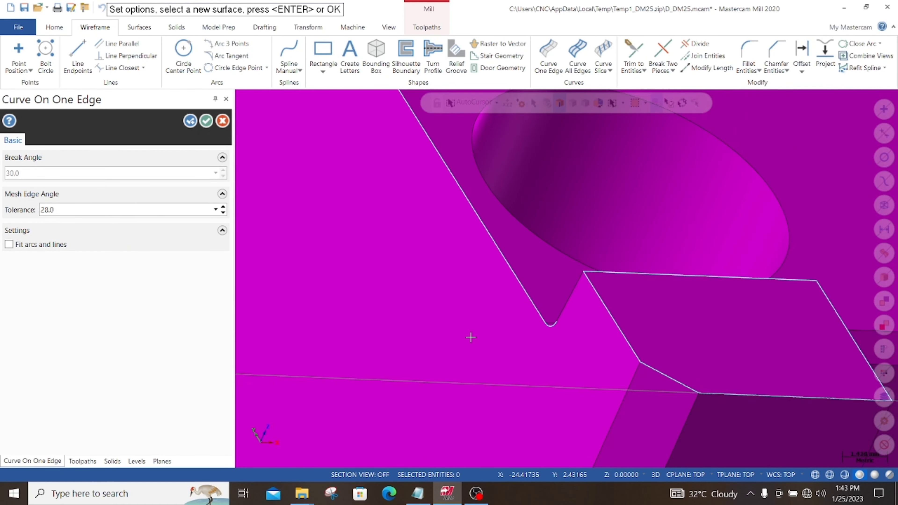
scroll(426, 206, up, 5)
scroll(421, 207, up, 1)
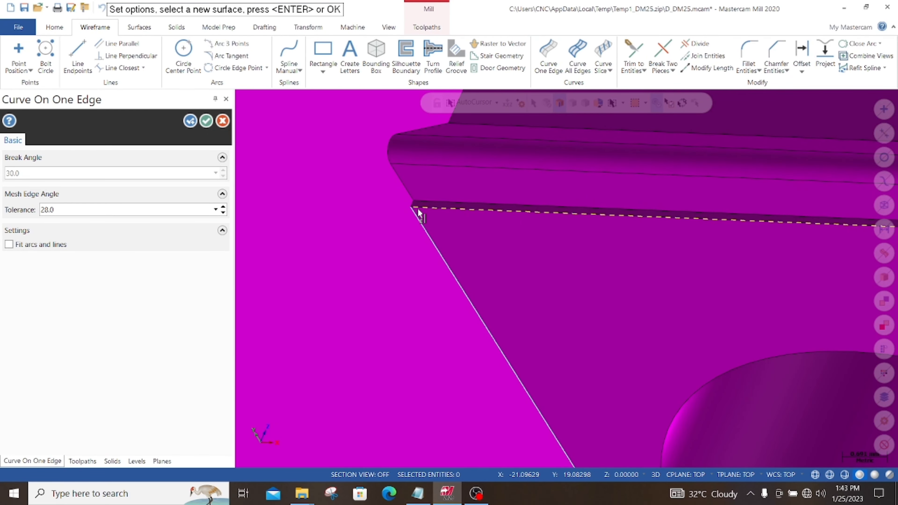
scroll(417, 208, down, 6)
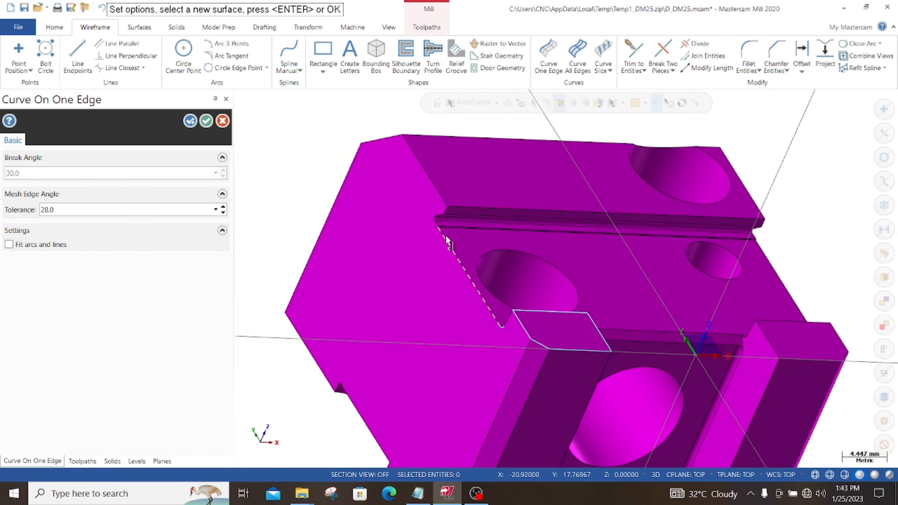
click(447, 236)
mouse_move(475, 286)
middle_down()
mouse_move(561, 267)
mouse_move(498, 323)
mouse_move(481, 292)
mouse_move(507, 313)
mouse_move(489, 306)
mouse_move(475, 277)
mouse_move(479, 289)
middle_up()
scroll(481, 294, down, 4)
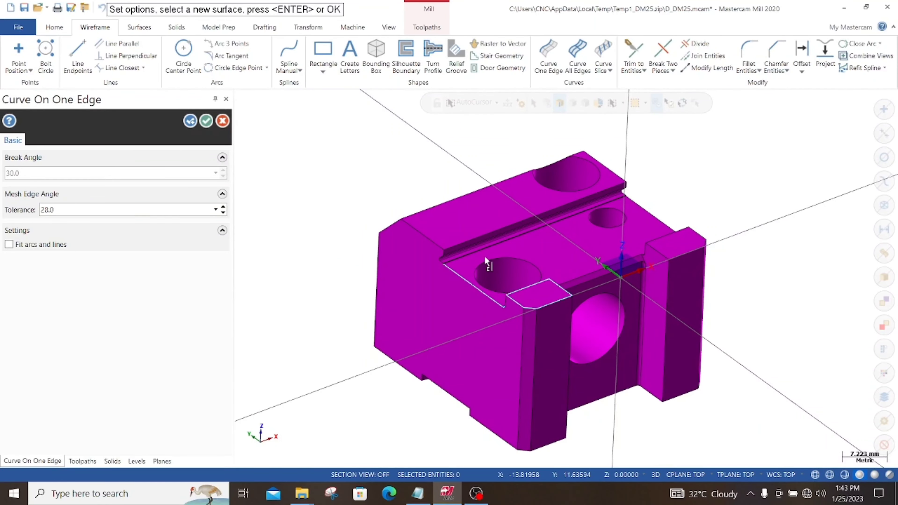
click(206, 120)
Step: Select and delete all the edge curves just created on the solid
scroll(455, 313, up, 5)
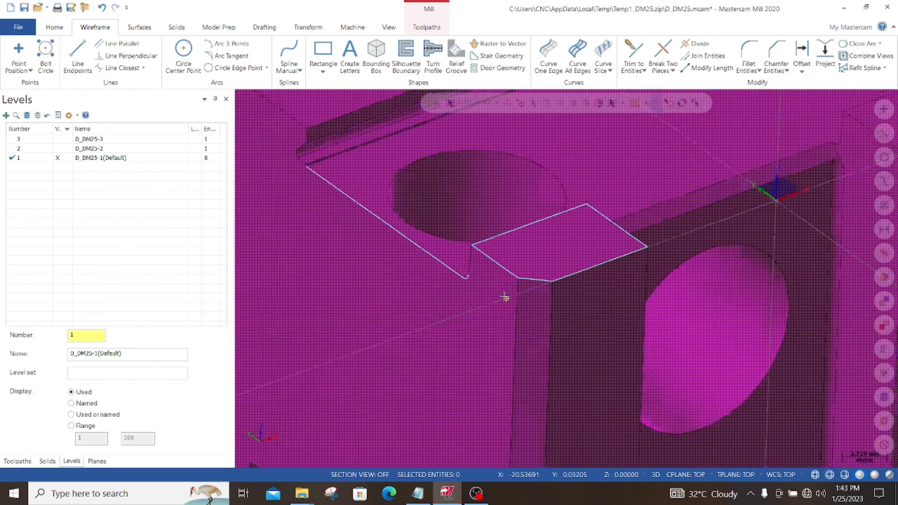
scroll(456, 304, down, 4)
scroll(480, 265, up, 2)
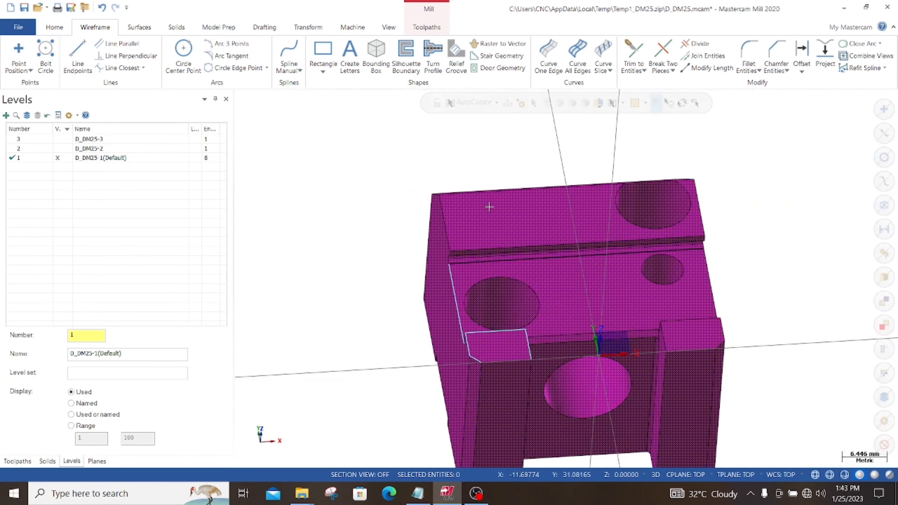
middle_drag(482, 263, 531, 201)
scroll(531, 201, down, 2)
drag(376, 131, 658, 308)
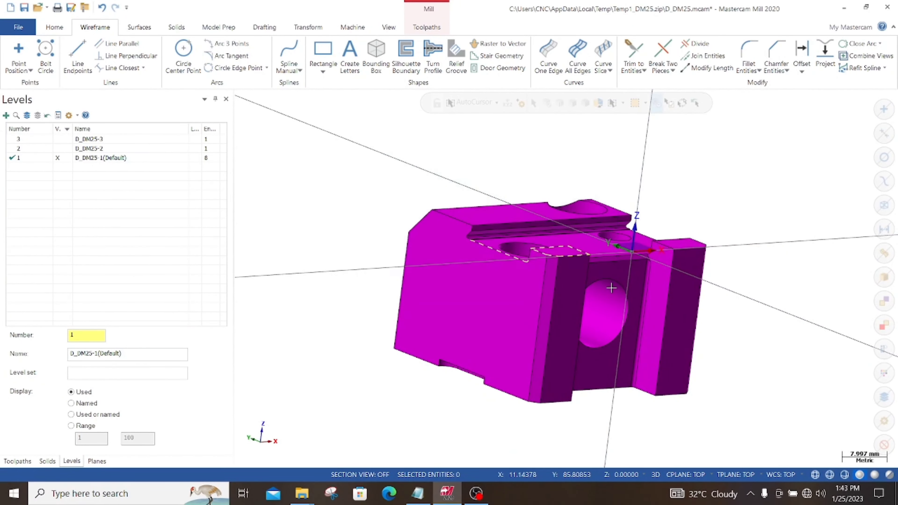
key(Delete)
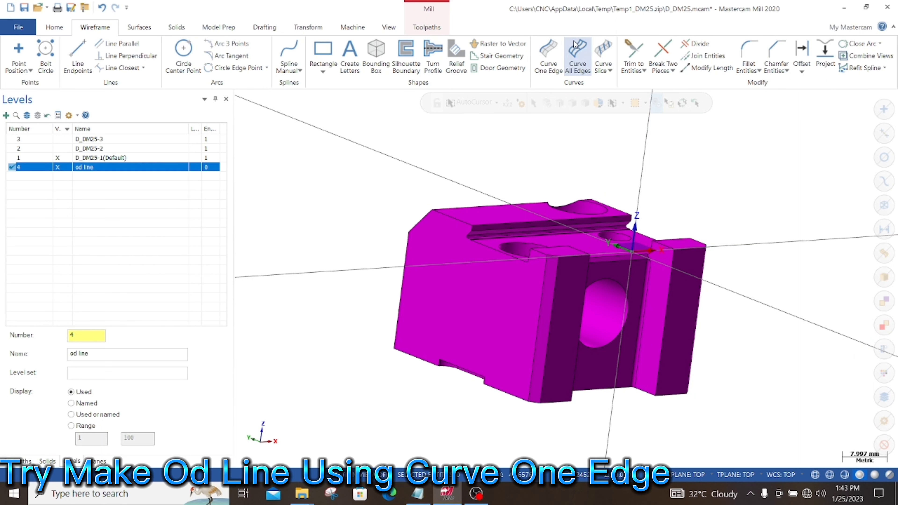
Step: Set the Z depth to 5.0 in 2D mode and create Curve One Edge curves along the front-left block's outer side, chamfer and front edges
click(547, 51)
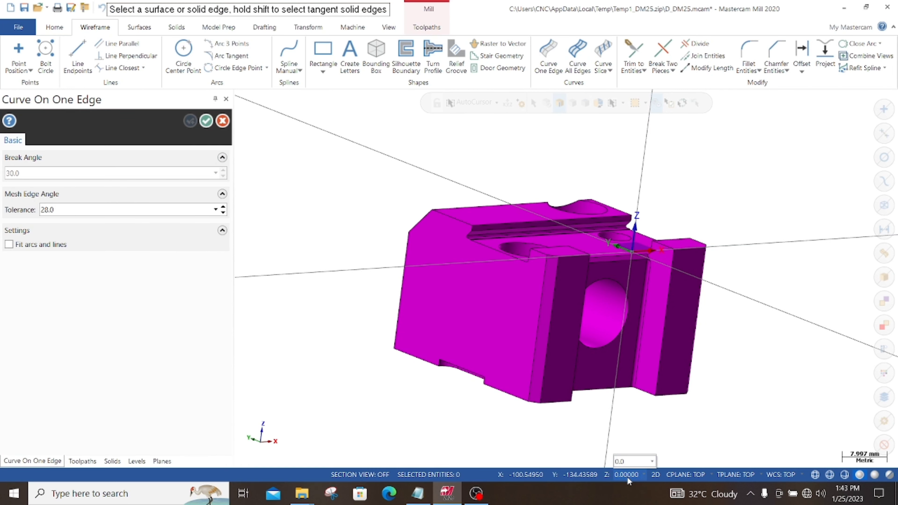
click(636, 460)
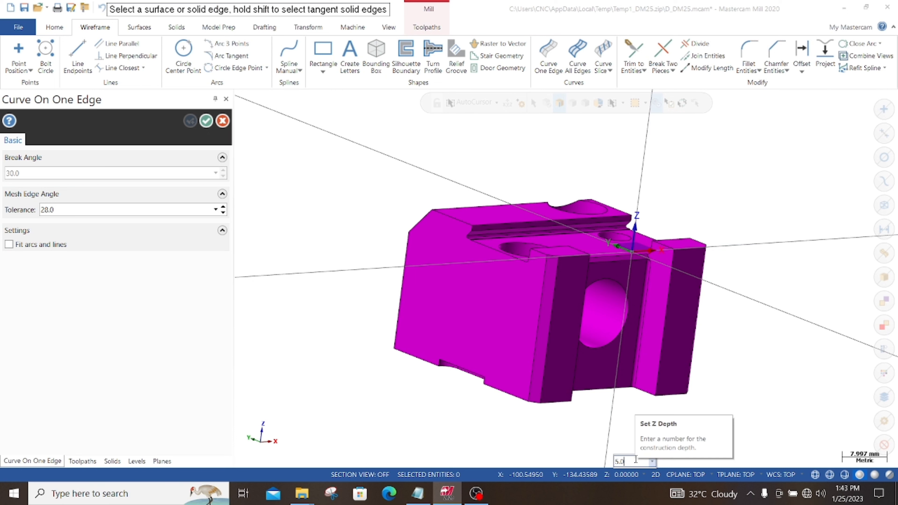
scroll(543, 256, down, 3)
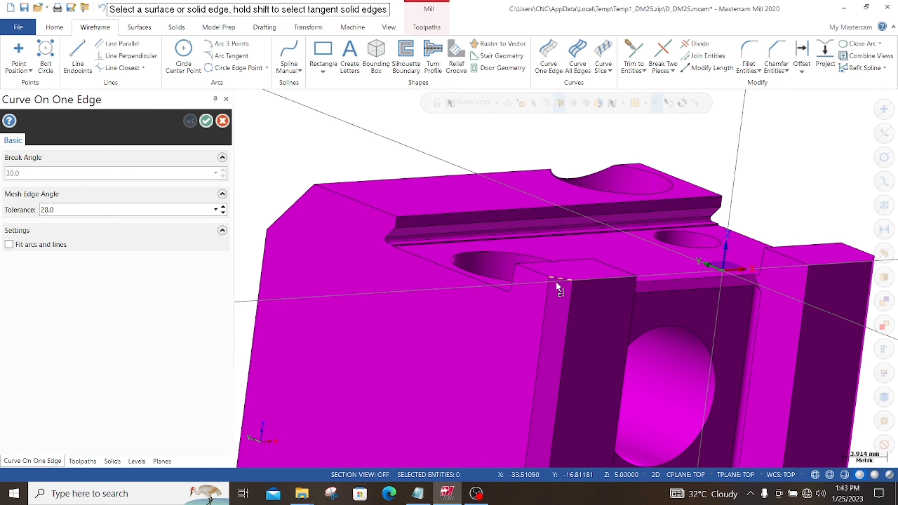
click(547, 279)
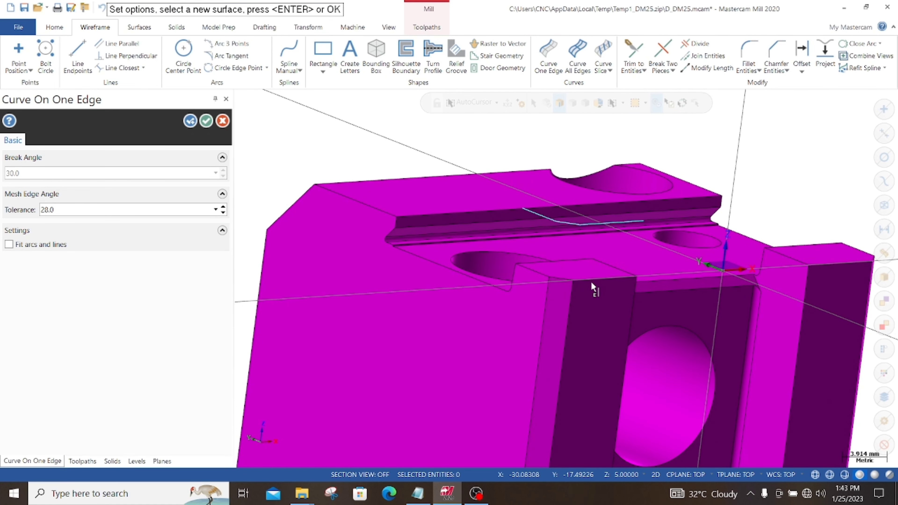
middle_drag(592, 287, 606, 304)
scroll(584, 305, down, 3)
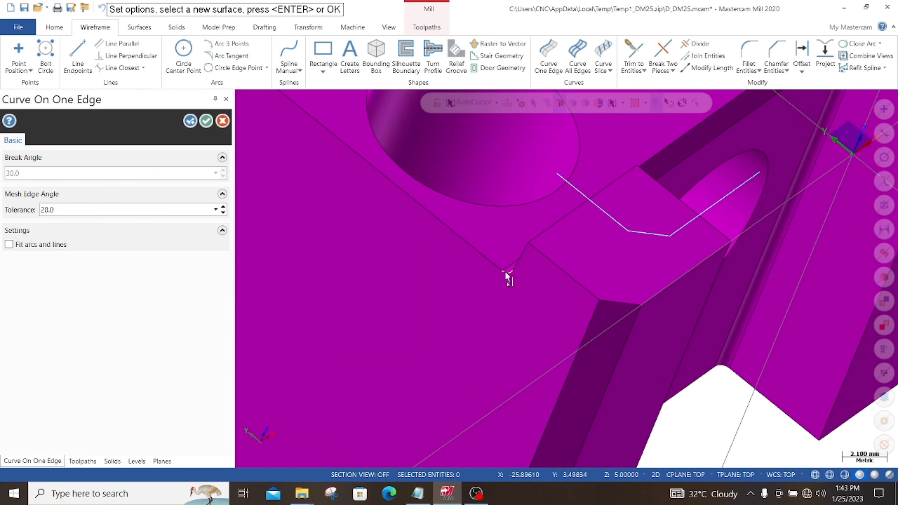
Step: Continue the edge curves along the left side, over the small fillet and the long edge up to the groove
click(487, 260)
scroll(519, 277, up, 4)
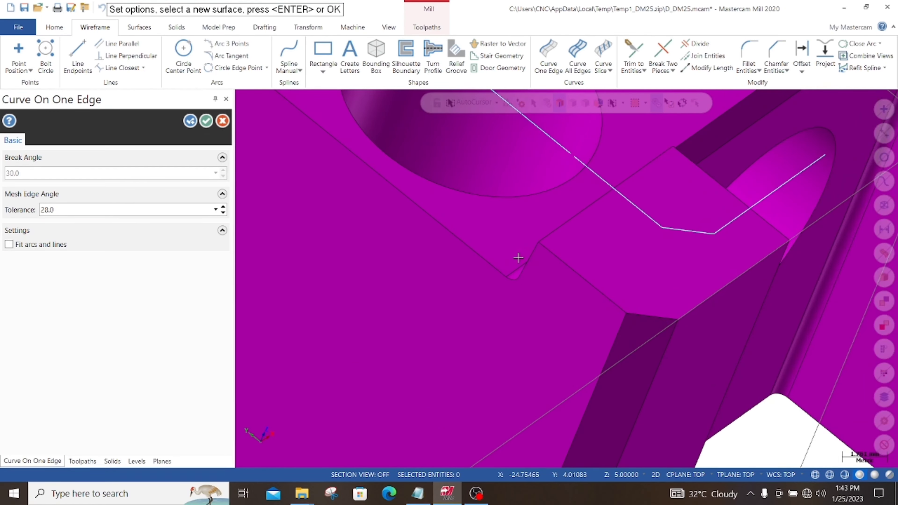
middle_drag(518, 257, 554, 238)
scroll(533, 296, down, 5)
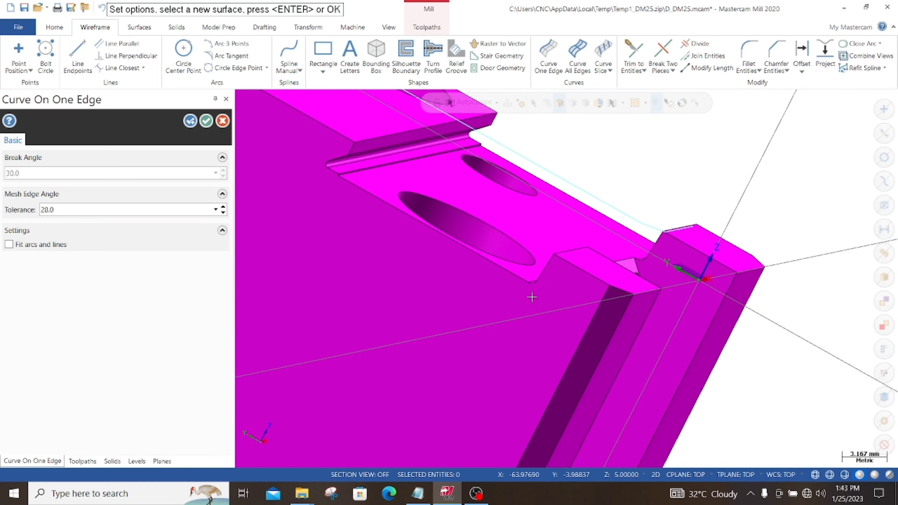
middle_drag(531, 296, 596, 328)
scroll(598, 332, down, 3)
Step: Extend the edge curves past the groove along the rear left side, the rear-left corner chamfer and the back edge
scroll(457, 217, up, 5)
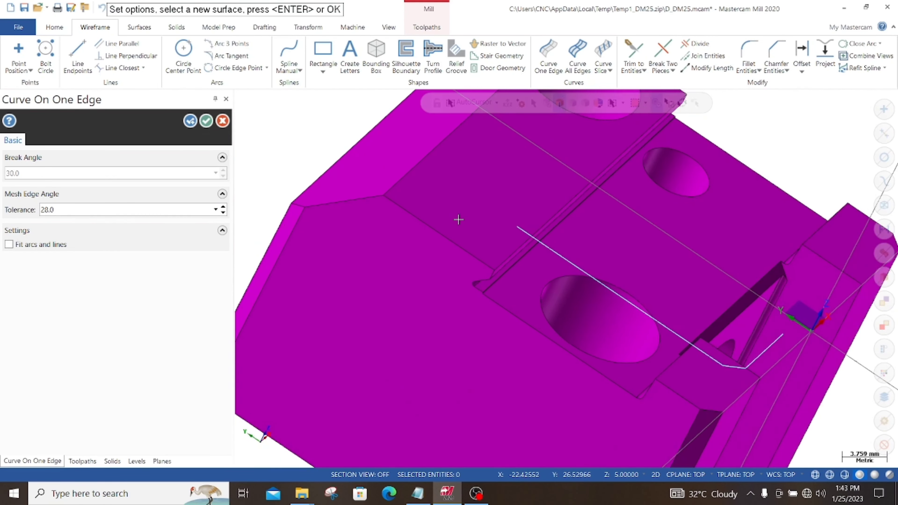
scroll(483, 317, up, 4)
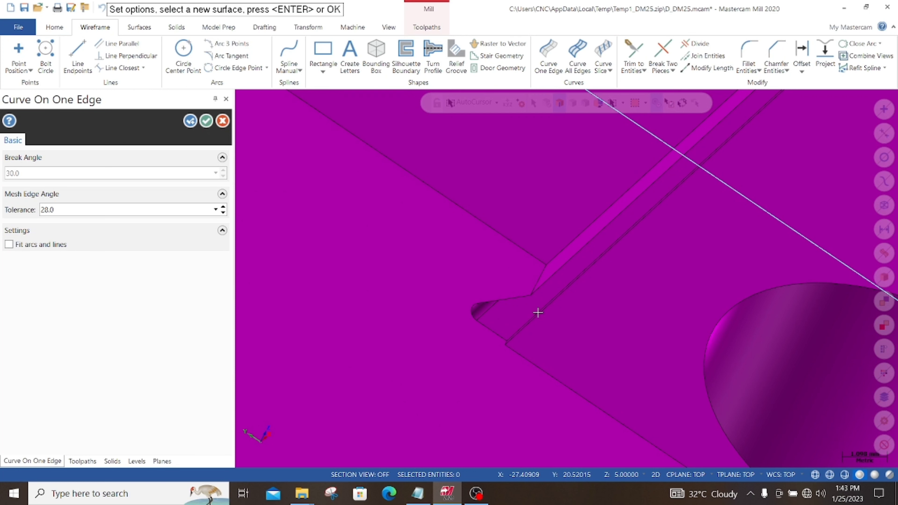
scroll(537, 311, down, 6)
scroll(414, 173, up, 4)
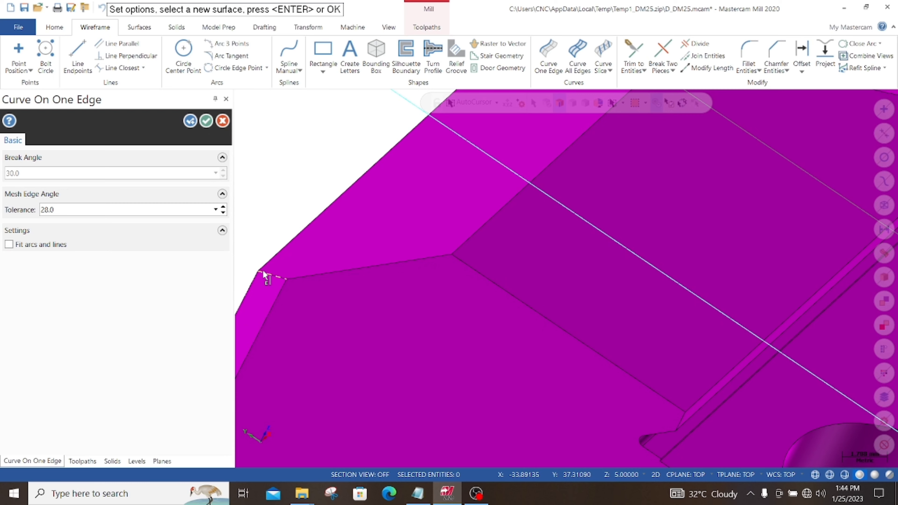
scroll(371, 367, down, 6)
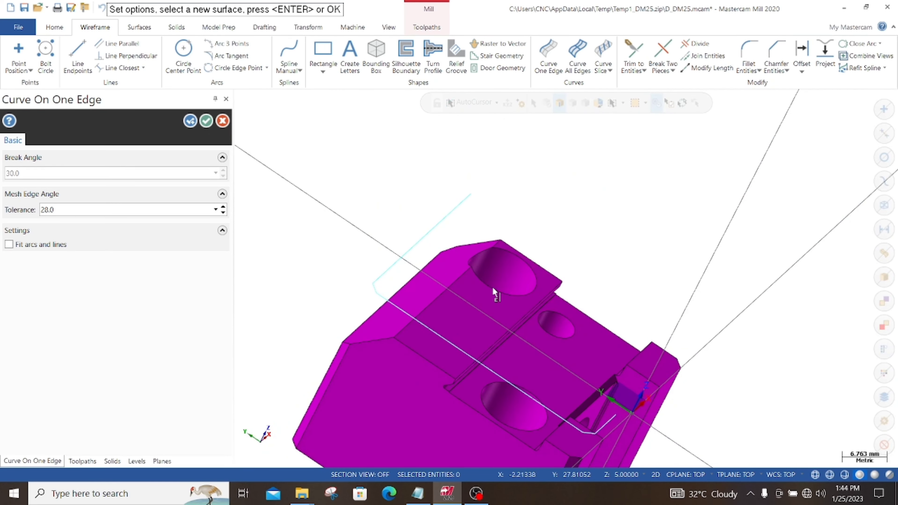
Step: Add edge curves along the rear-right corner chamfer and the rear part of the right side down to the groove
middle_drag(514, 266, 407, 315)
scroll(513, 177, up, 3)
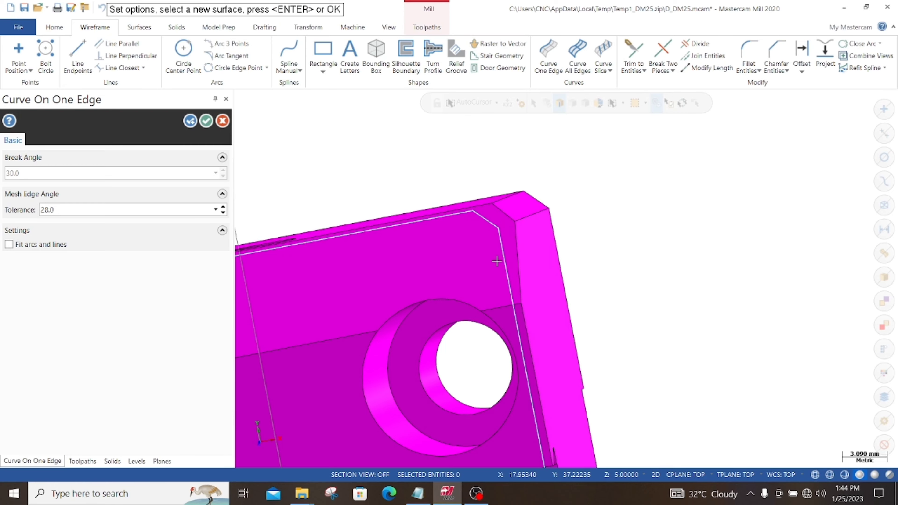
scroll(516, 244, down, 3)
middle_drag(516, 240, 483, 257)
scroll(497, 389, up, 4)
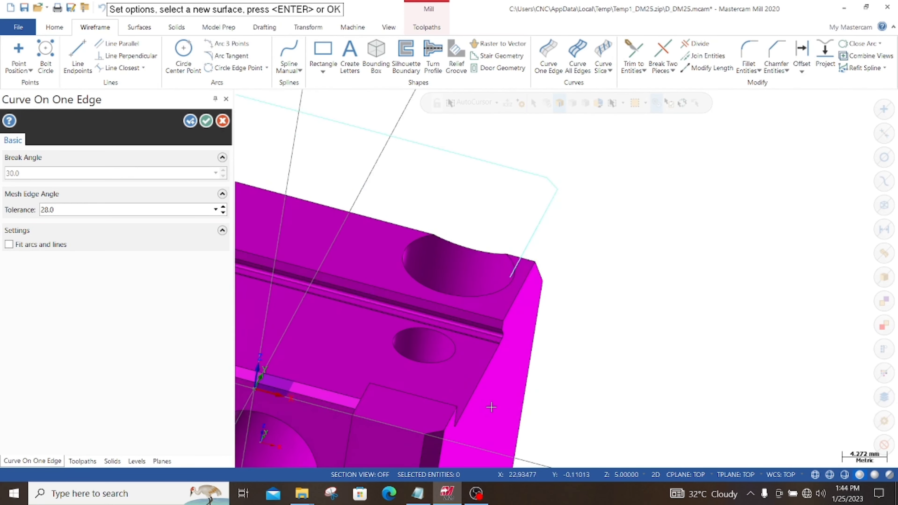
Step: Create edge curves along the rest of the right side and the front-right block's side, chamfer and front edges
middle_drag(496, 382, 423, 311)
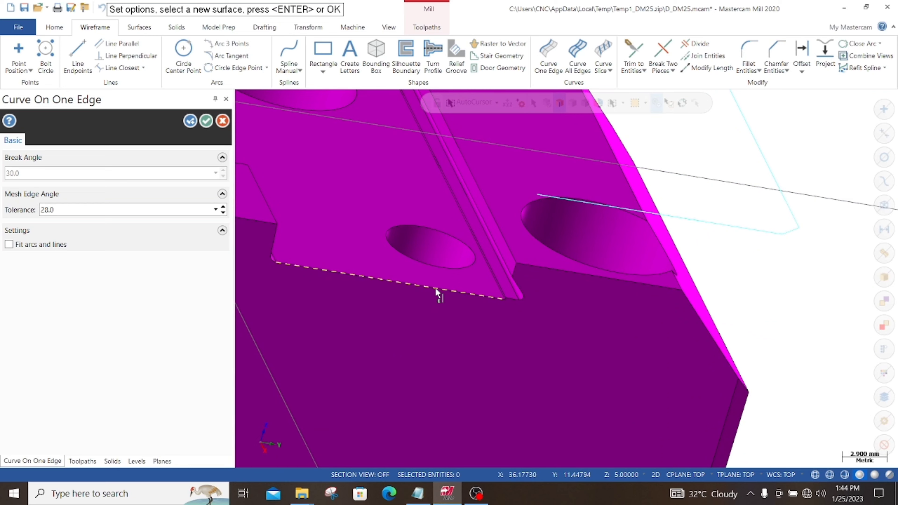
scroll(664, 299, down, 4)
scroll(479, 268, up, 4)
middle_drag(495, 274, 449, 299)
scroll(450, 299, up, 2)
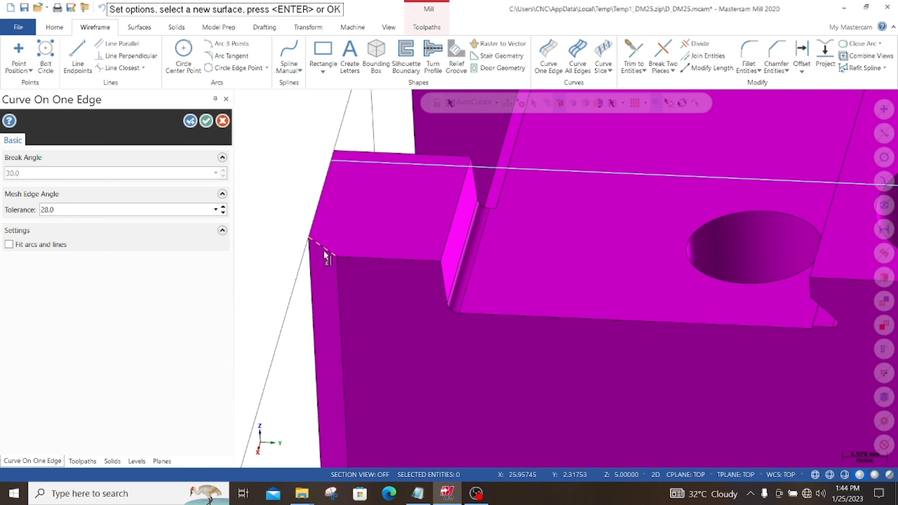
middle_drag(334, 252, 415, 300)
scroll(361, 243, down, 3)
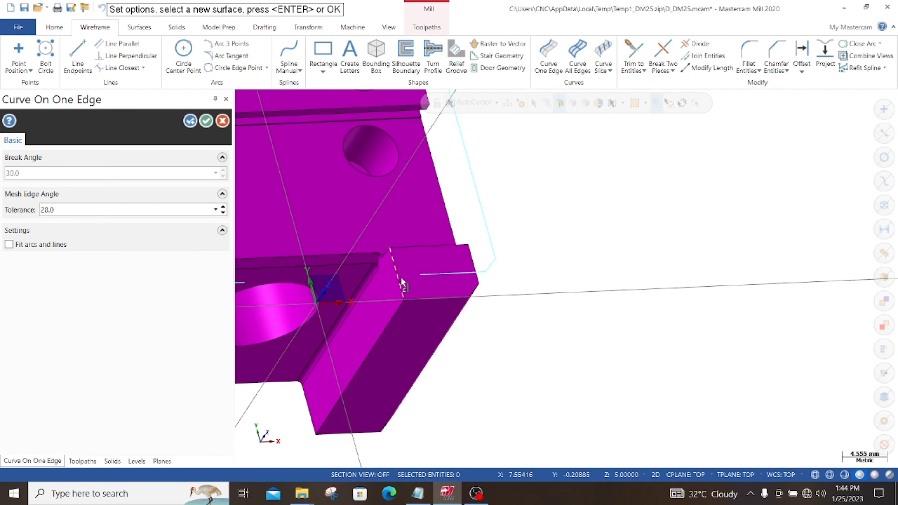
Step: Close the outline with edge curves along the front recess's inner sides, back edge and two corner fillets
scroll(378, 272, up, 3)
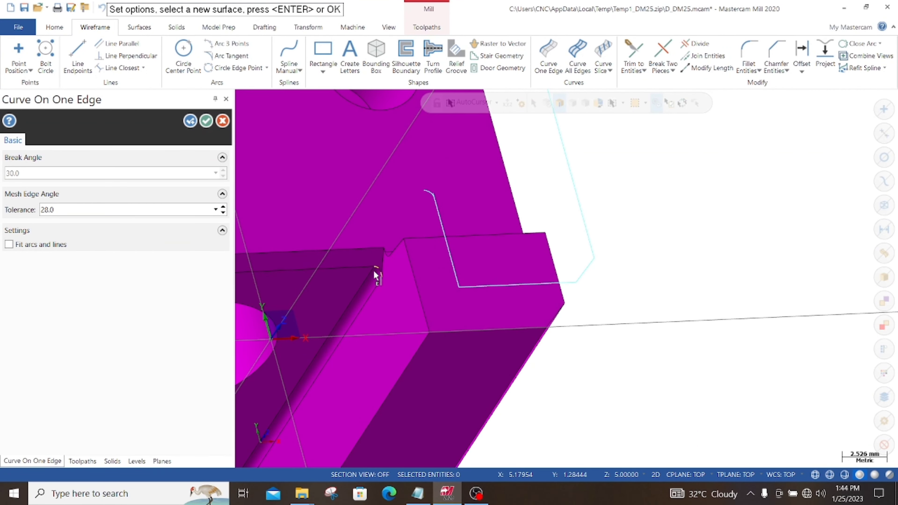
scroll(353, 267, down, 5)
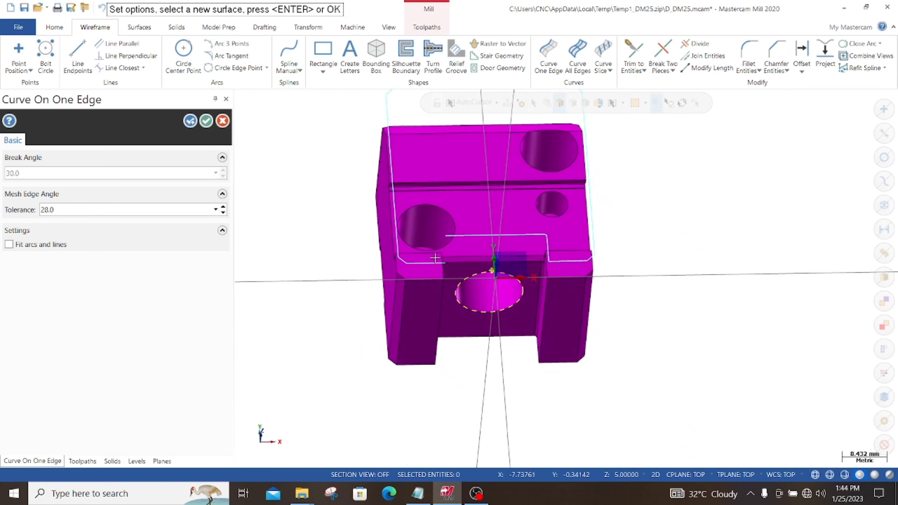
scroll(399, 286, up, 5)
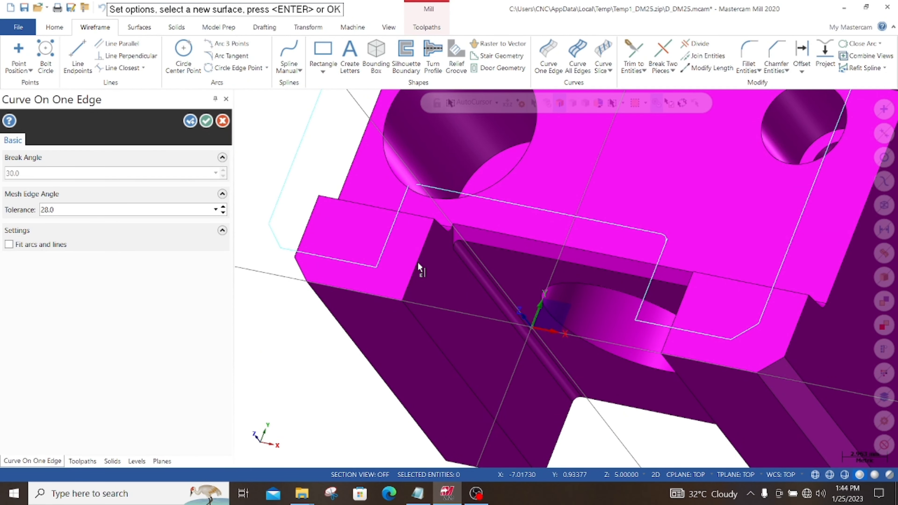
scroll(448, 241, up, 4)
middle_drag(462, 243, 491, 257)
scroll(491, 257, down, 3)
scroll(462, 179, up, 3)
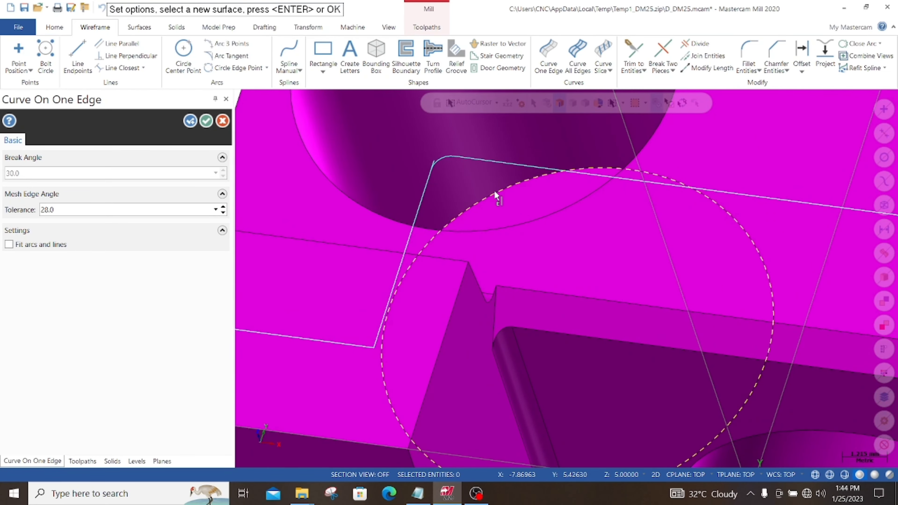
Step: Accept the outer-profile edge curves and finish the Curve One Edge command
scroll(502, 195, down, 3)
scroll(471, 146, up, 3)
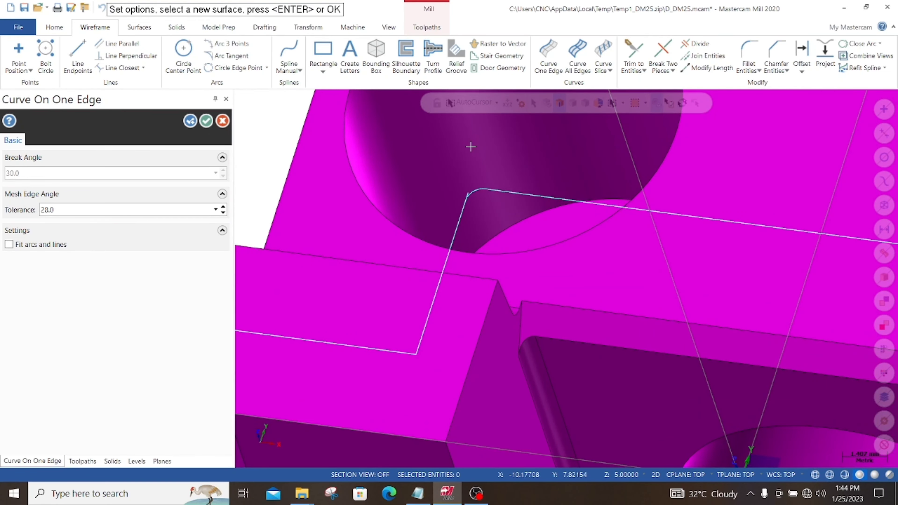
click(207, 123)
scroll(505, 281, down, 4)
middle_drag(505, 281, 496, 236)
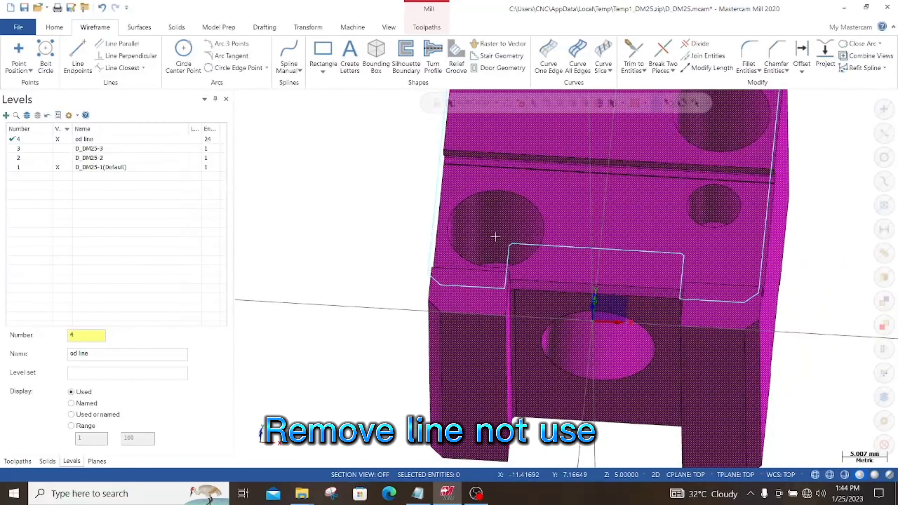
scroll(541, 269, down, 4)
scroll(531, 197, up, 3)
scroll(522, 222, down, 3)
scroll(540, 166, up, 2)
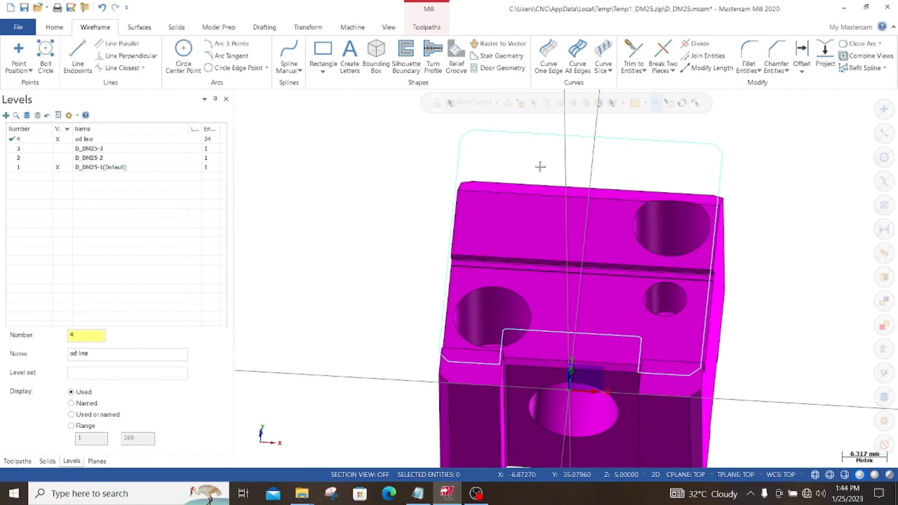
Step: Trim the excess line ends at the front recess's two corner fillets with the Divide command
click(698, 47)
scroll(532, 365, up, 8)
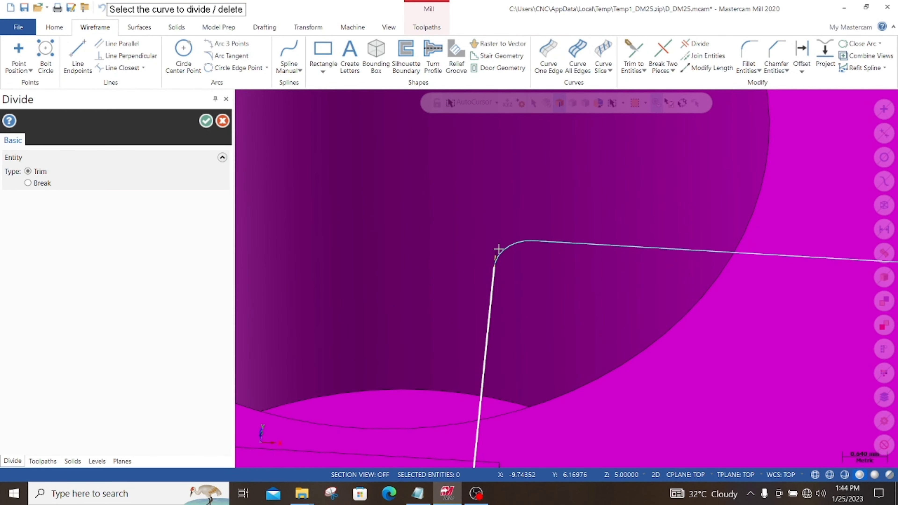
scroll(371, 256, down, 3)
scroll(706, 305, up, 4)
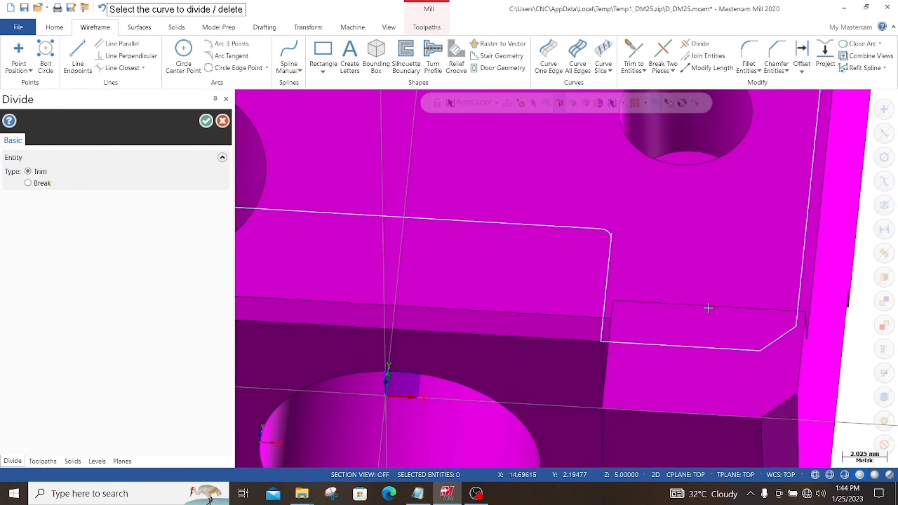
scroll(623, 220, up, 2)
scroll(736, 241, down, 8)
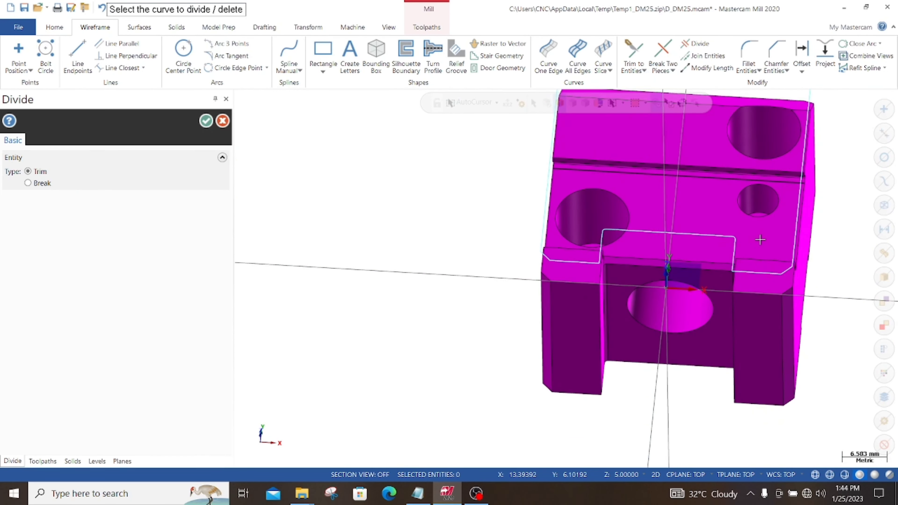
Step: Start Curve All Edges and select the sloped rear face, rear and middle top faces, and the faces of the two right-side holes
middle_drag(760, 240, 629, 185)
scroll(661, 227, up, 3)
middle_drag(662, 227, 732, 221)
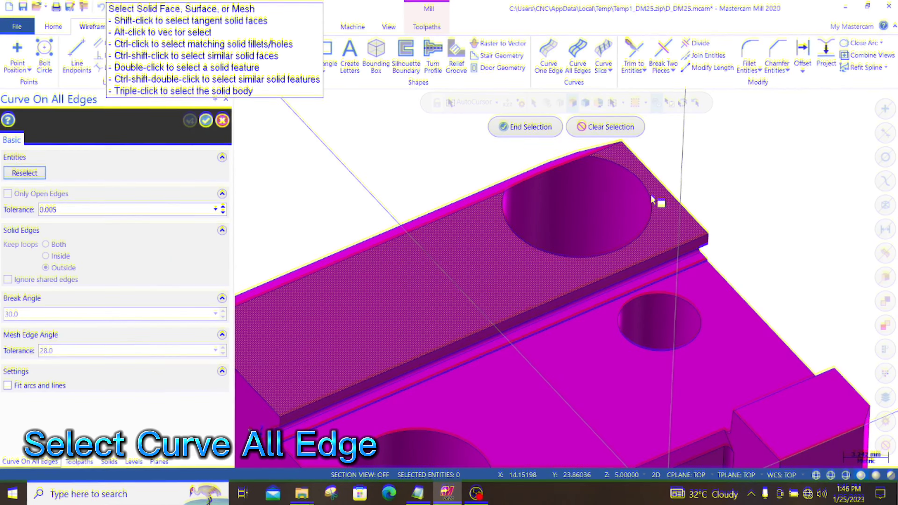
middle_drag(658, 200, 608, 237)
click(467, 287)
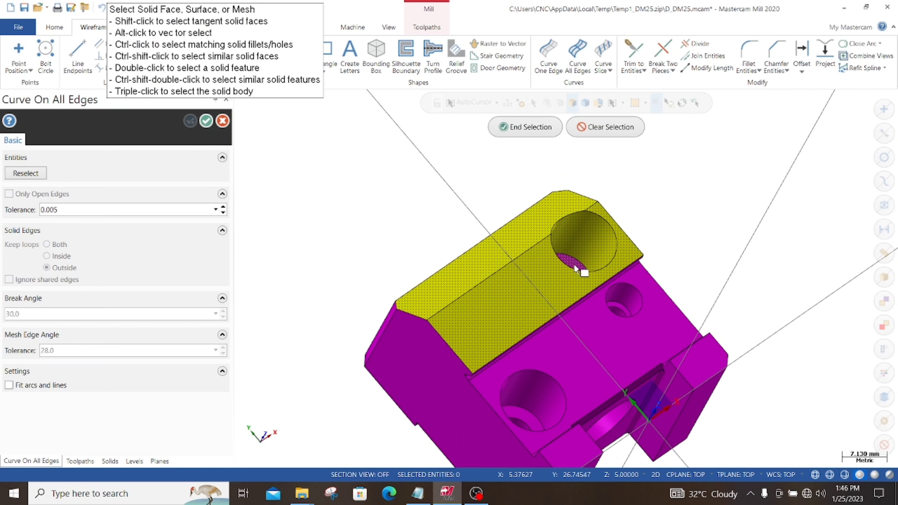
scroll(619, 301, up, 2)
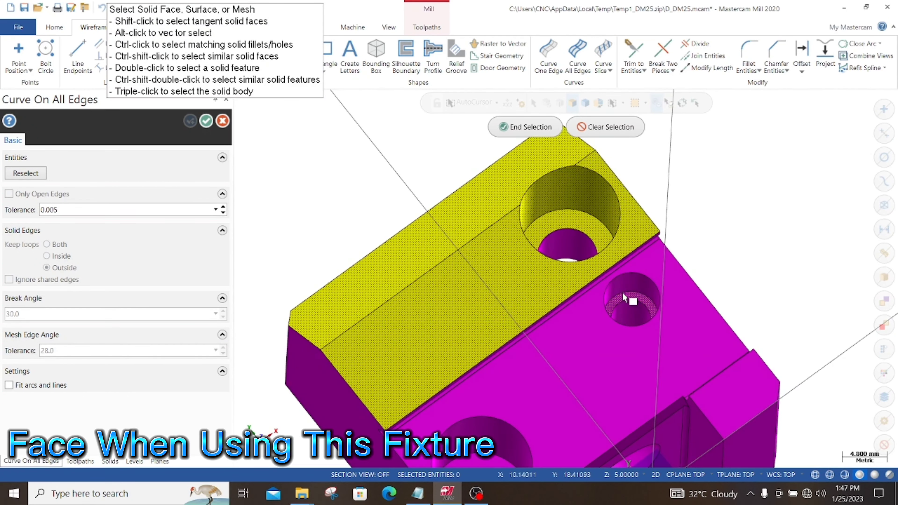
click(640, 284)
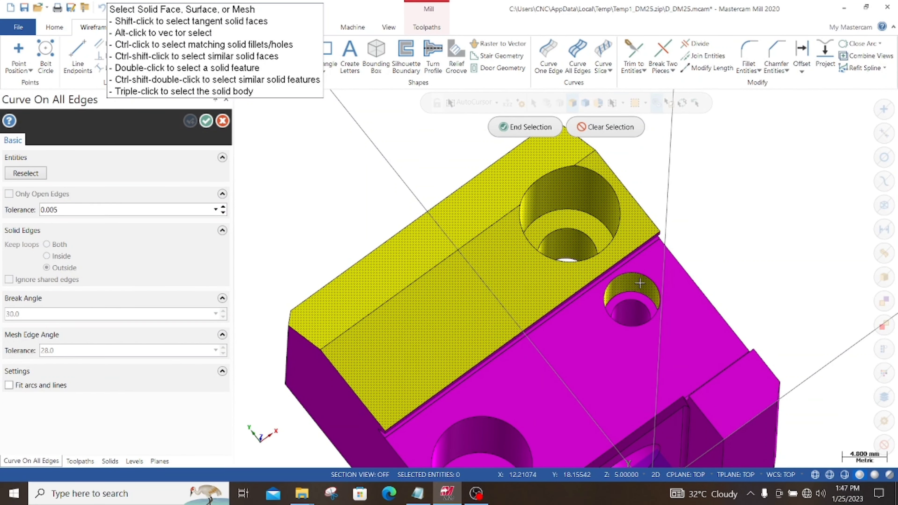
click(662, 281)
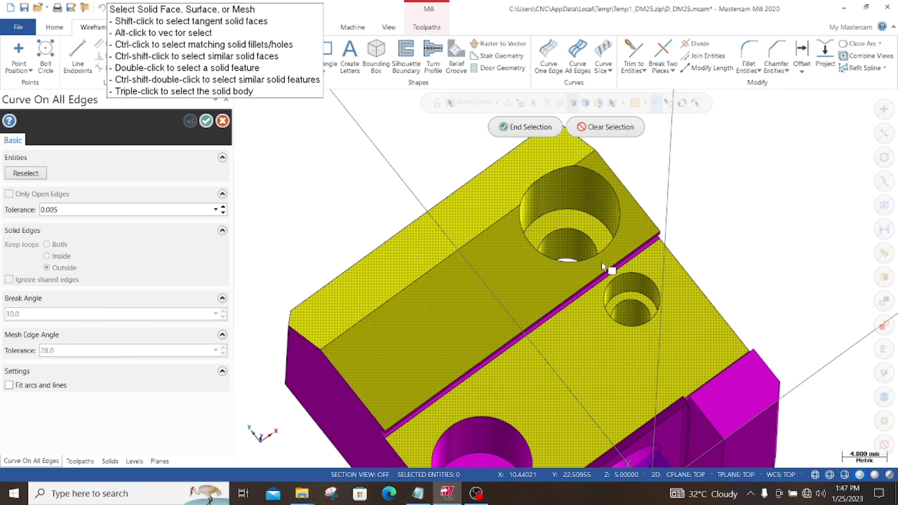
Step: Add all the faces of the groove running across the top to the Curve All Edges selection
scroll(602, 271, up, 2)
middle_drag(575, 308, 566, 246)
scroll(308, 367, up, 5)
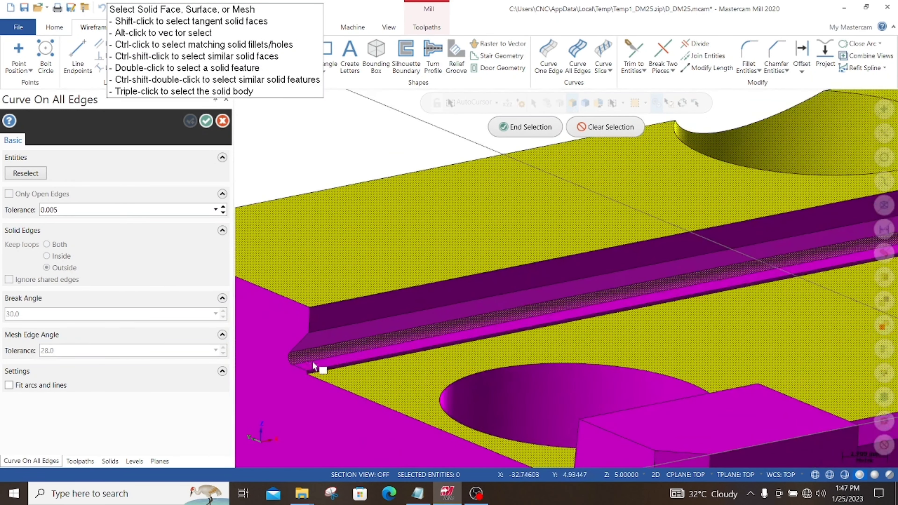
scroll(319, 371, up, 3)
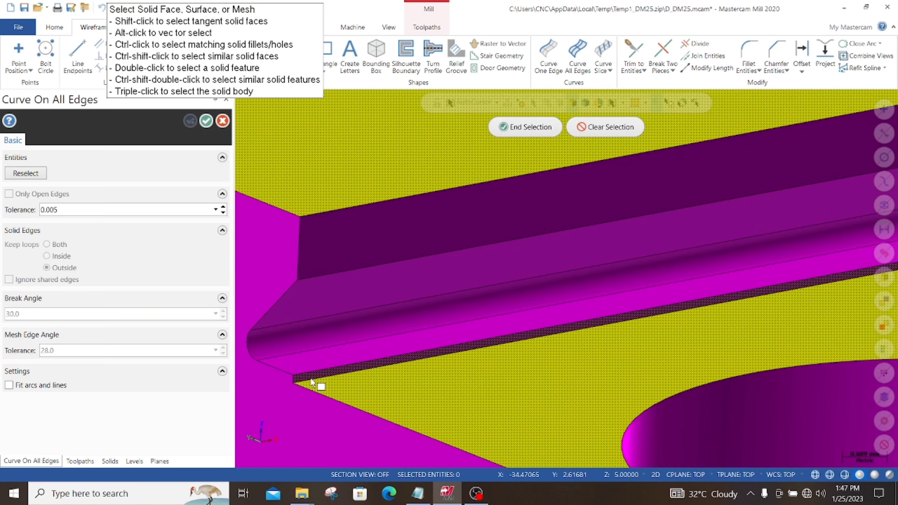
scroll(297, 339, down, 8)
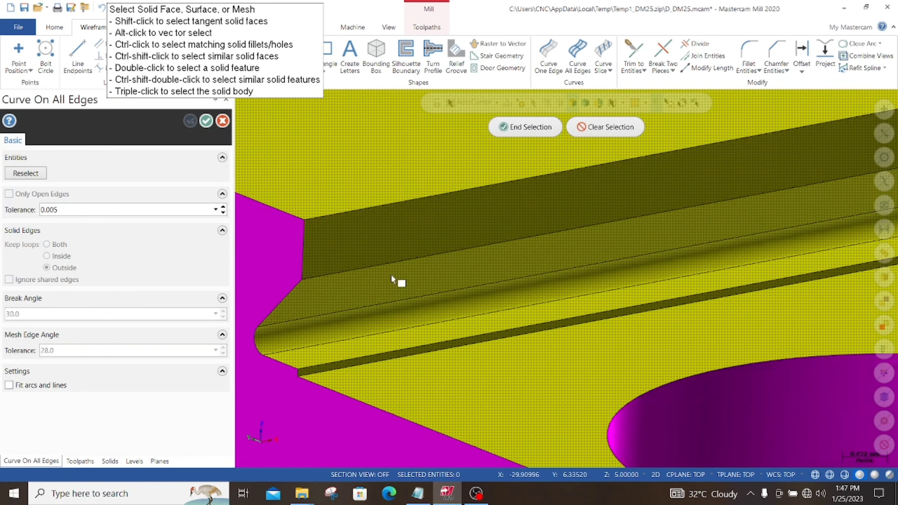
Step: Add the front-left counterbored hole's faces and the front-right block's top face to the selection
middle_drag(536, 373, 523, 418)
scroll(532, 413, down, 3)
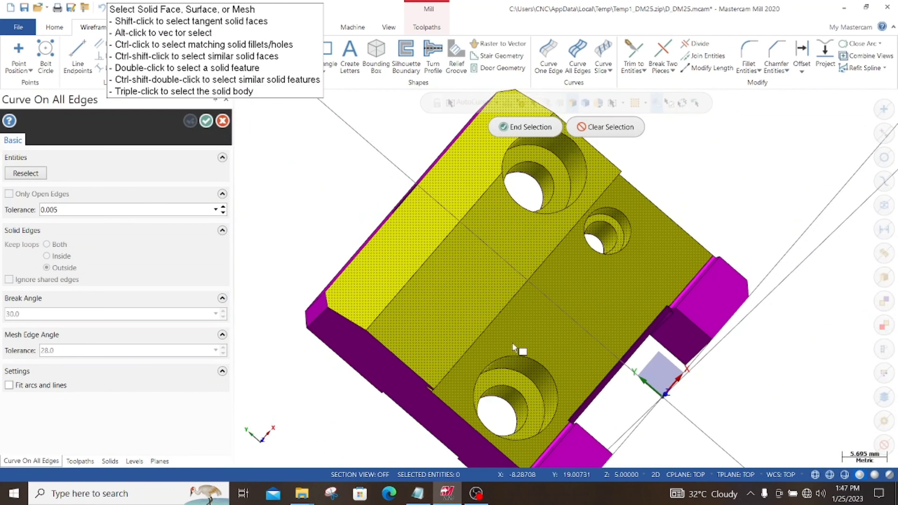
middle_drag(513, 342, 575, 262)
scroll(567, 299, up, 5)
scroll(597, 317, down, 2)
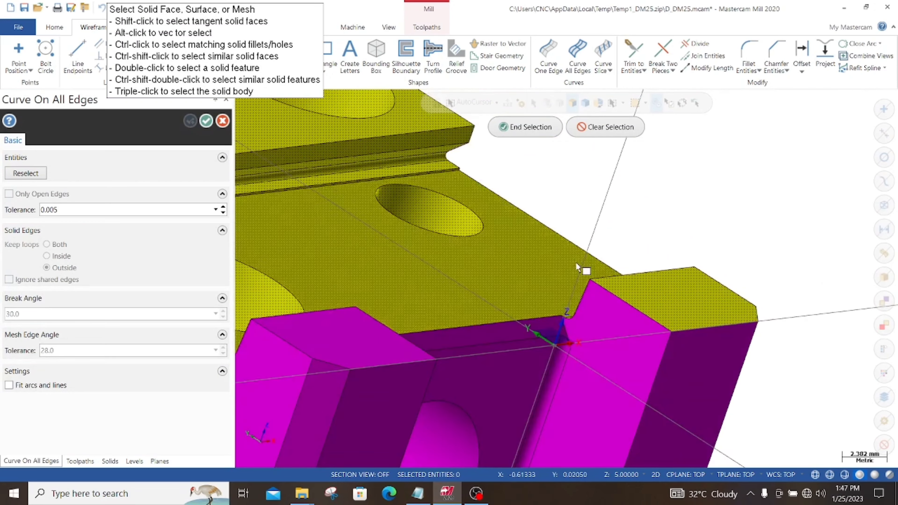
scroll(585, 298, down, 2)
Step: Add the front-left block's top face and the relief groove faces behind it to the selection
middle_drag(347, 305, 399, 328)
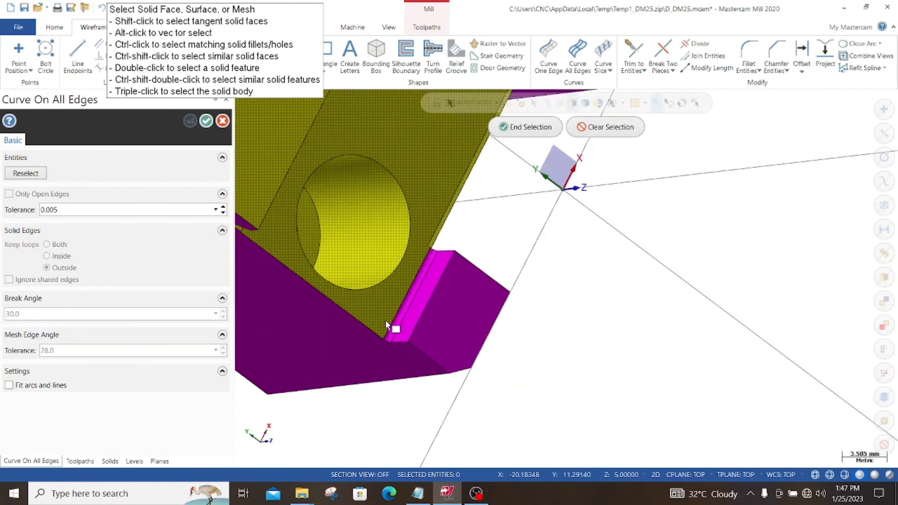
scroll(394, 342, up, 4)
scroll(455, 342, down, 5)
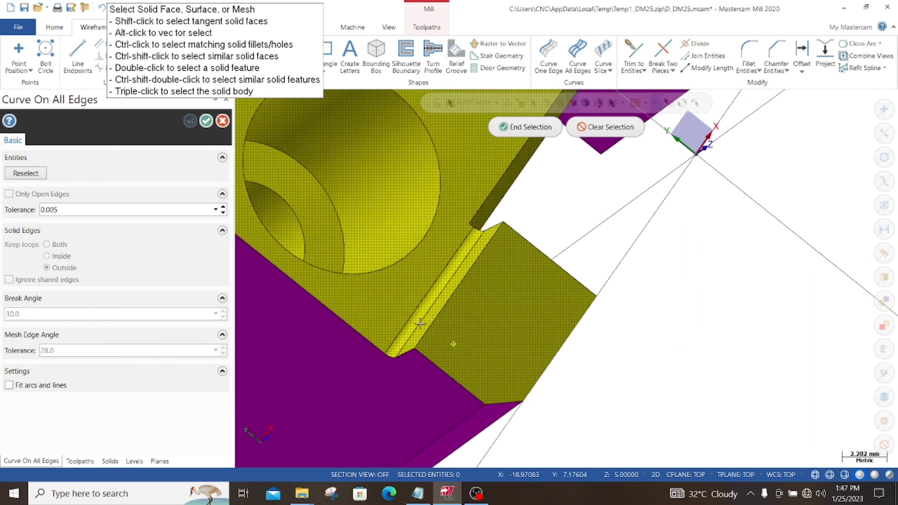
middle_drag(452, 340, 455, 293)
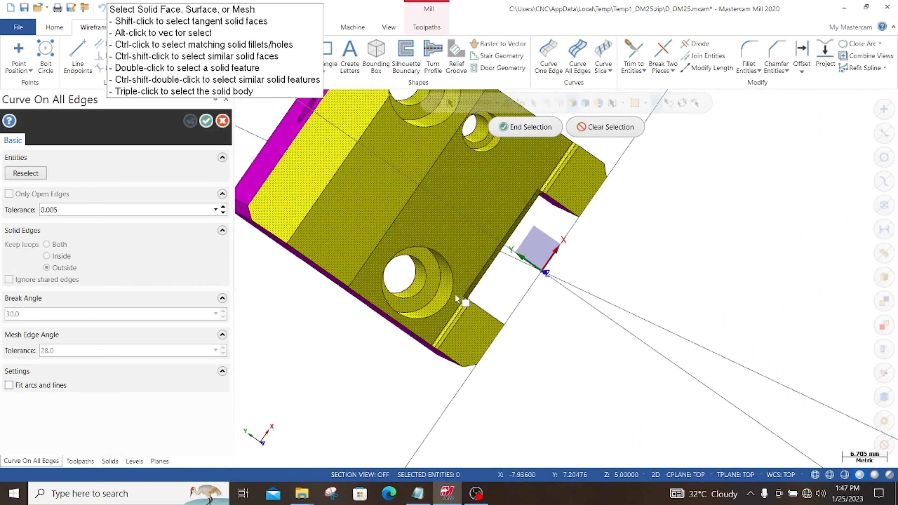
scroll(455, 294, down, 3)
Step: Create curves on all edges of the selected faces, keeping outside loops with a tolerance of 0.005
click(526, 127)
middle_drag(488, 177, 454, 171)
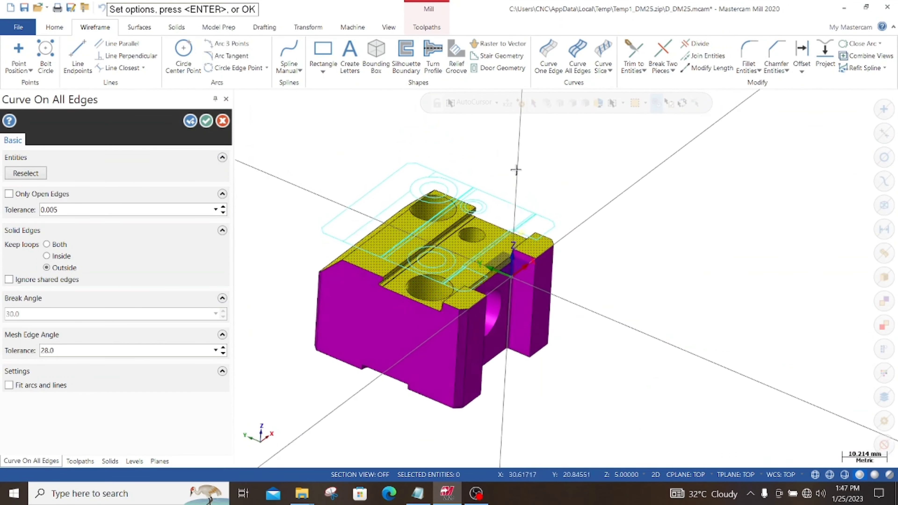
scroll(453, 171, up, 2)
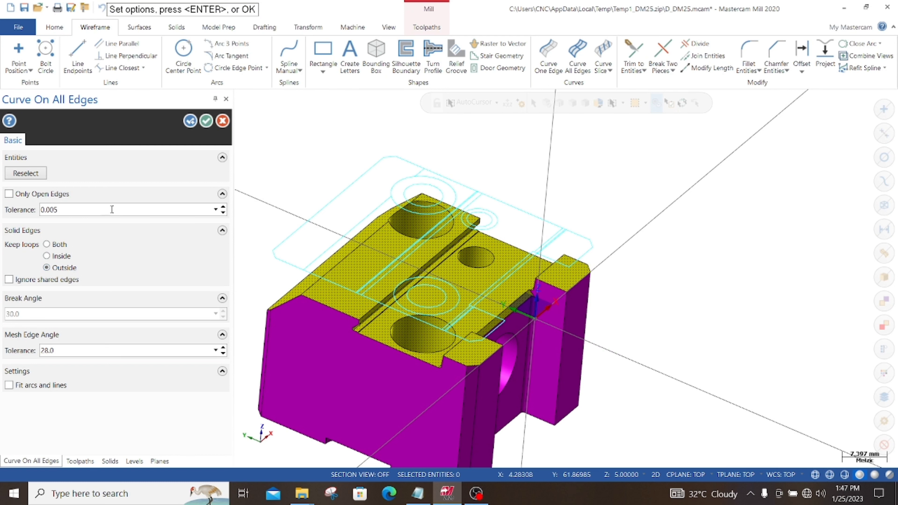
click(225, 123)
scroll(482, 201, down, 3)
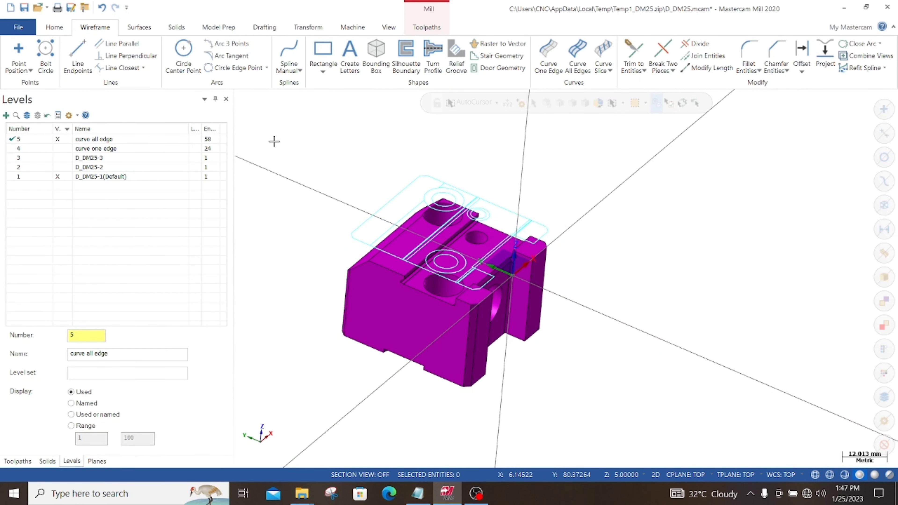
Step: Delete all the wireframe curves on the curve all edge level
drag(268, 143, 580, 307)
drag(341, 165, 600, 309)
key(Delete)
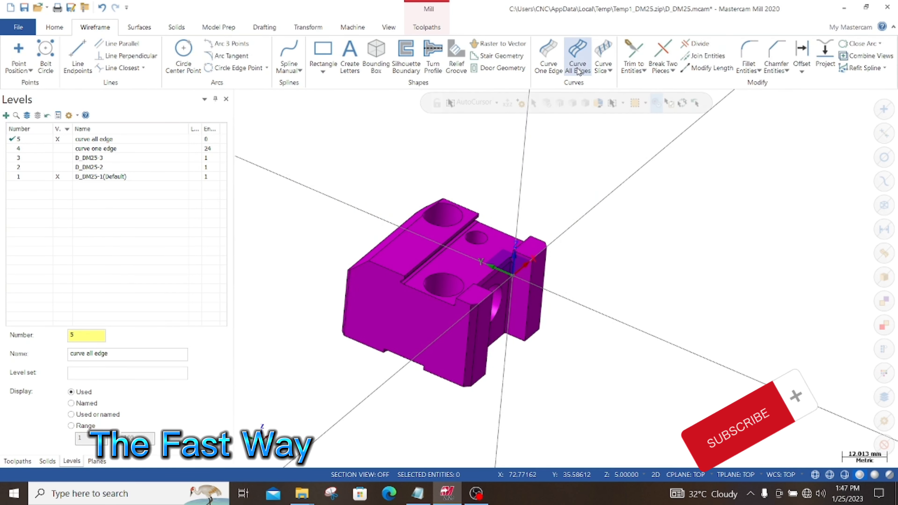
Step: Create curves on all edges of the whole solid body with Curve All Edges
click(578, 53)
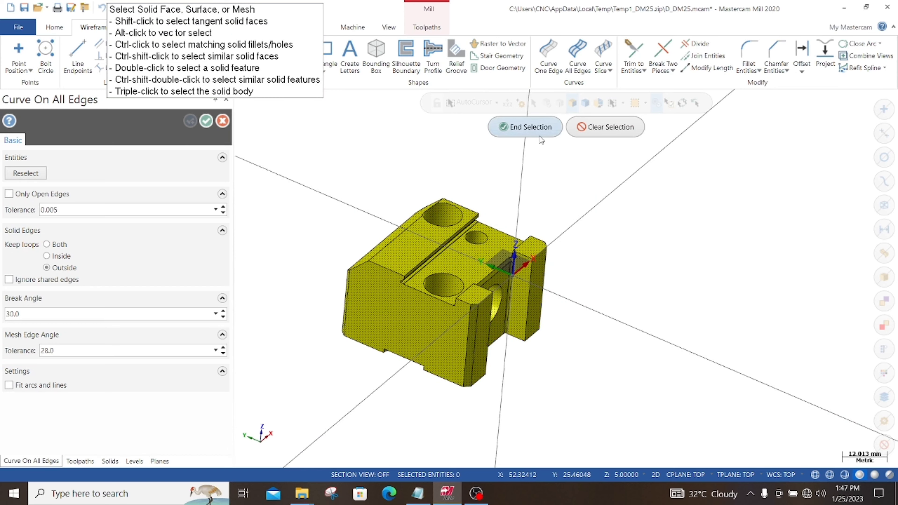
click(454, 254)
scroll(430, 239, up, 2)
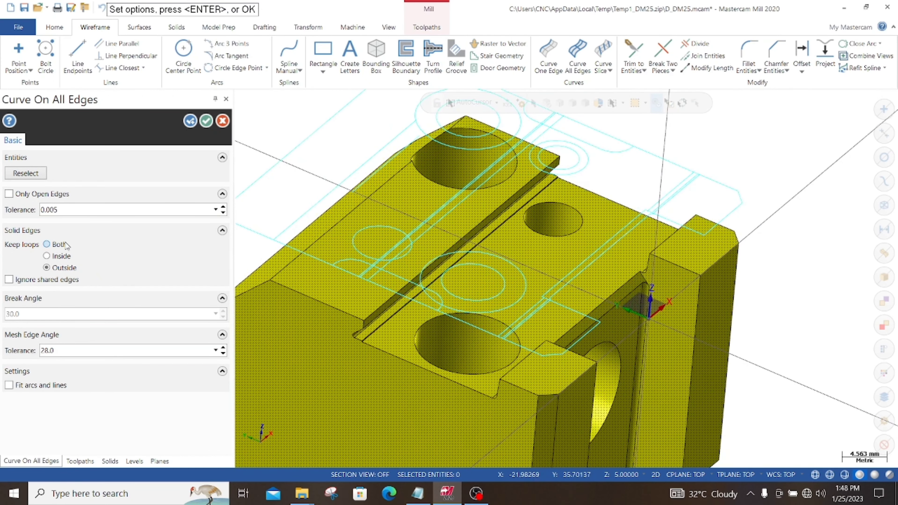
click(207, 121)
Step: Select the unneeded relief groove lines behind the front-left and front-right blocks, leaving the solid body unselected
scroll(424, 299, up, 6)
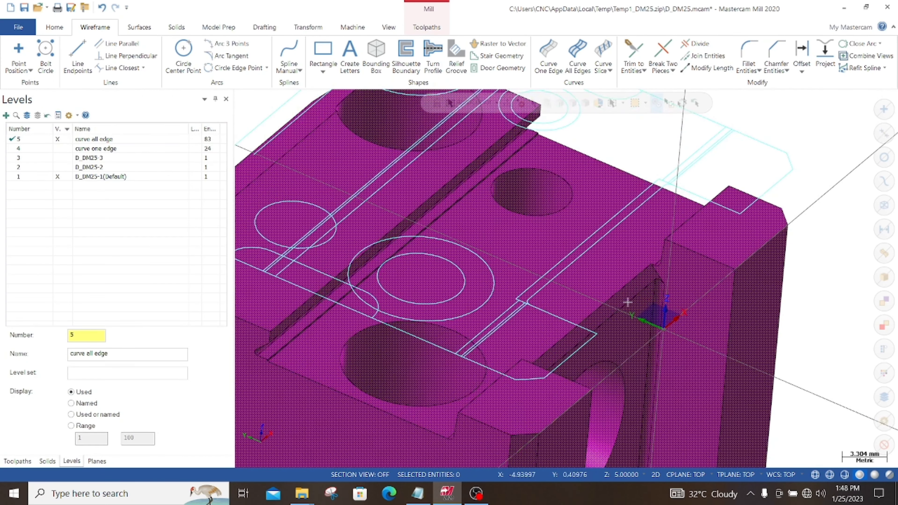
click(423, 300)
click(417, 306)
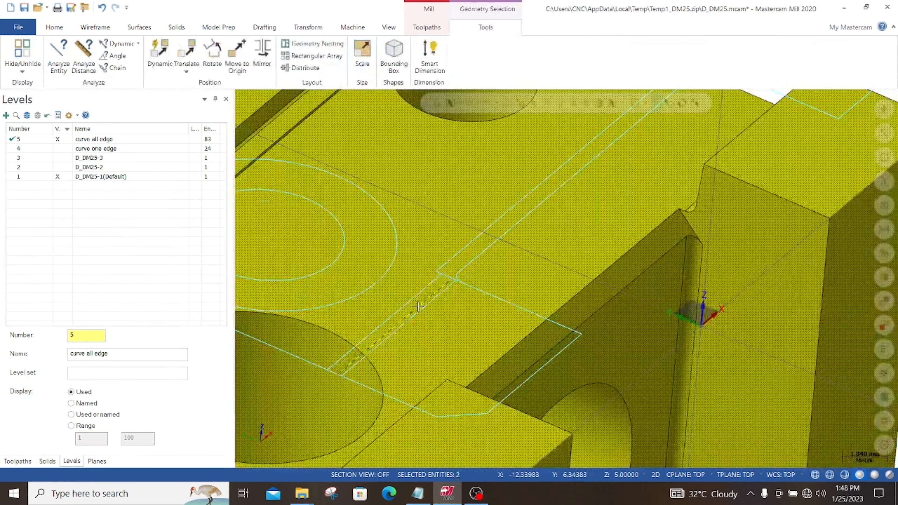
click(441, 331)
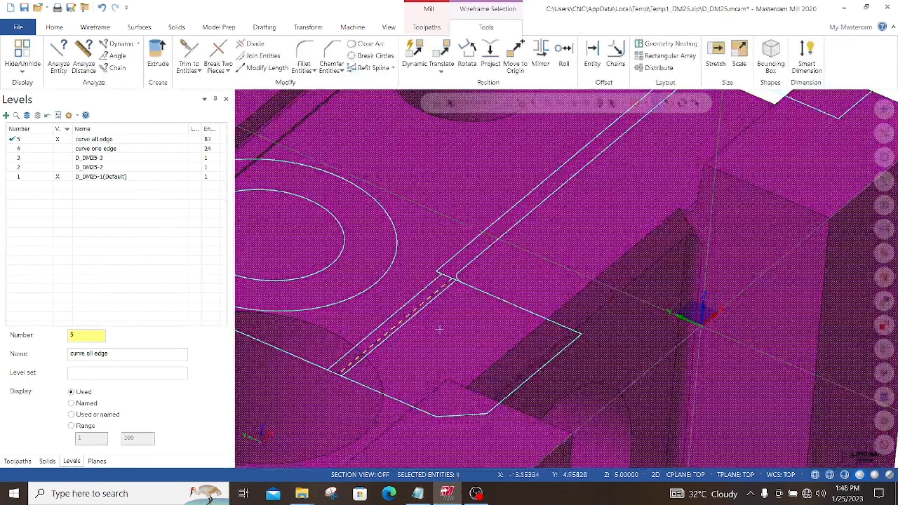
click(441, 275)
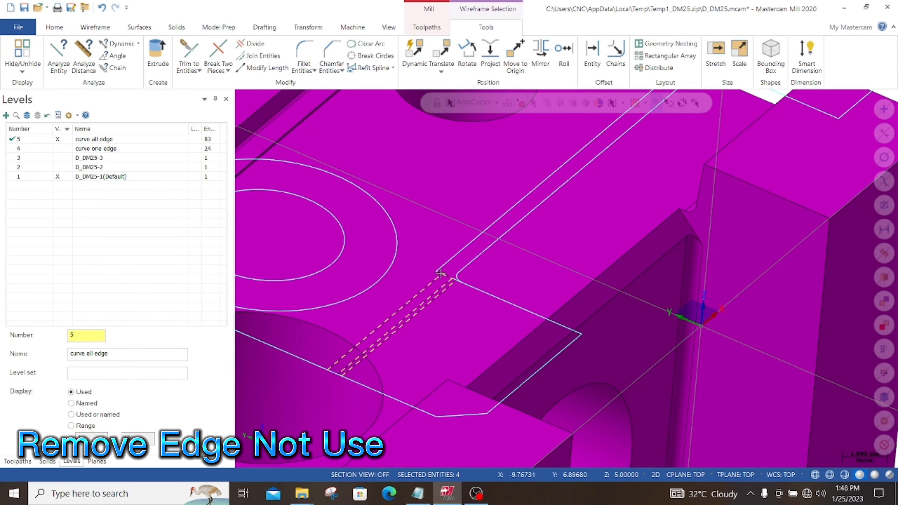
scroll(440, 273, up, 2)
scroll(424, 283, down, 3)
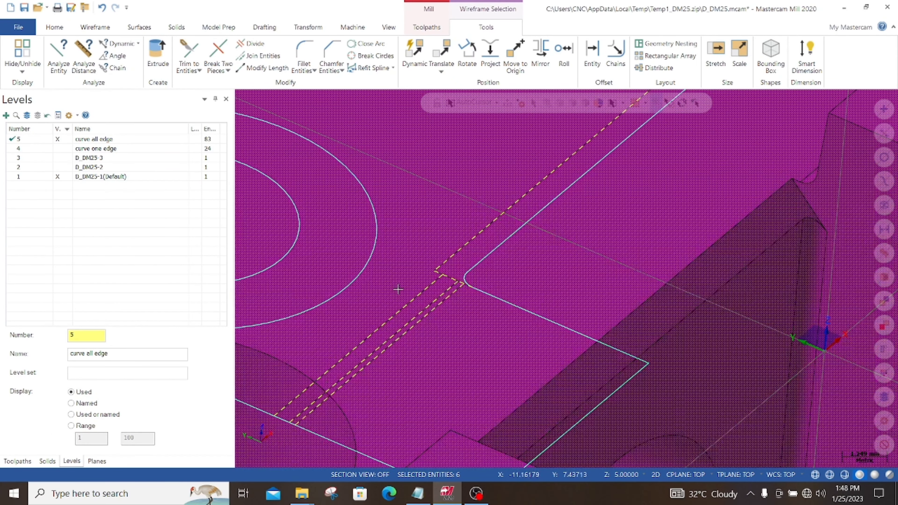
Step: Add the front-left hole's two circles and the straight line and front arc of the left-side curved outline to the selection
scroll(373, 312, up, 2)
click(374, 311)
scroll(341, 286, down, 2)
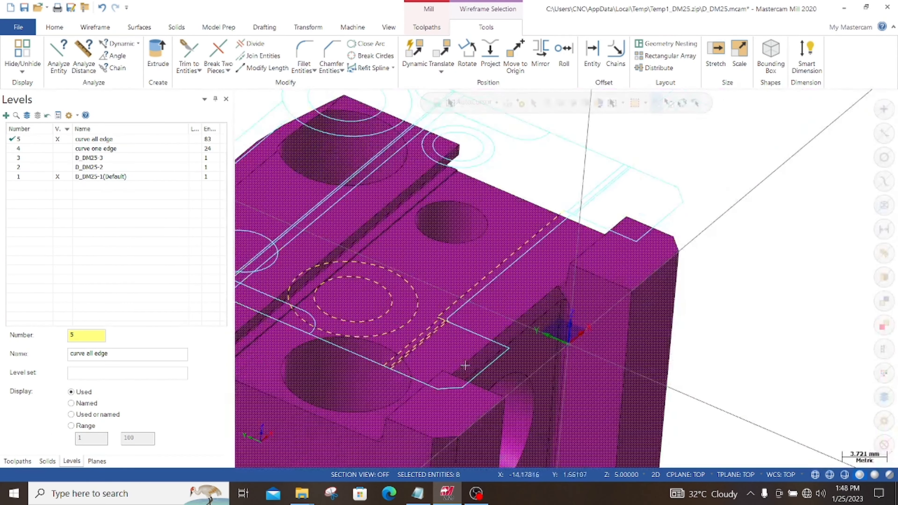
scroll(318, 308, up, 2)
click(310, 313)
click(345, 335)
scroll(344, 334, down, 2)
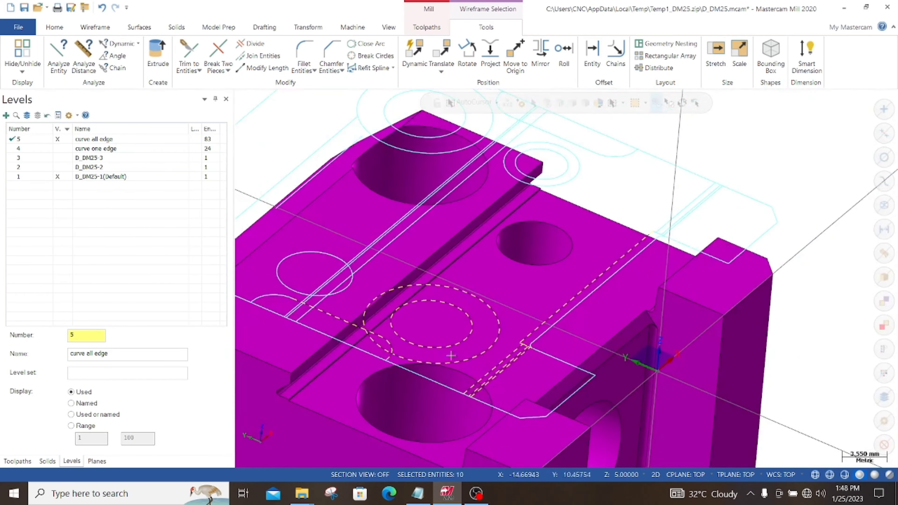
Step: Add the left curved outline's remaining arc, the three long lines of the central groove and the small left circle to the selection
scroll(388, 357, up, 3)
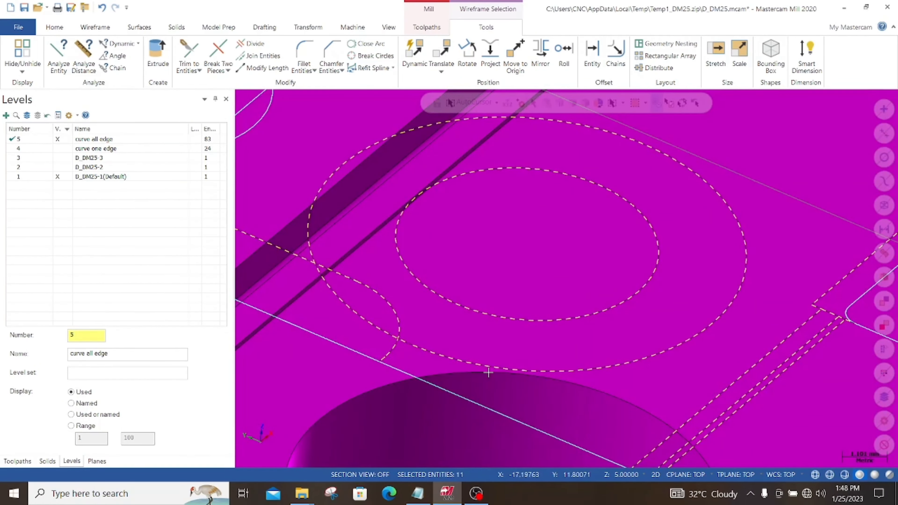
scroll(489, 373, down, 2)
scroll(413, 328, up, 3)
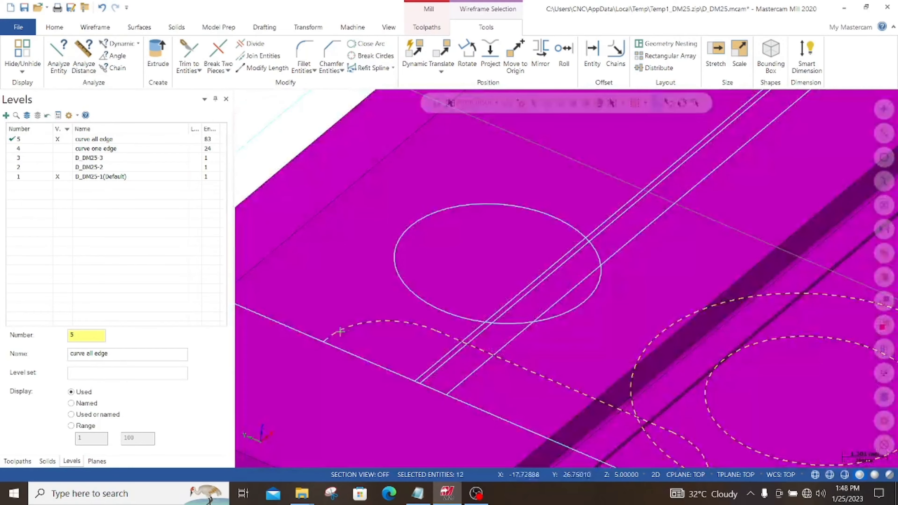
click(430, 362)
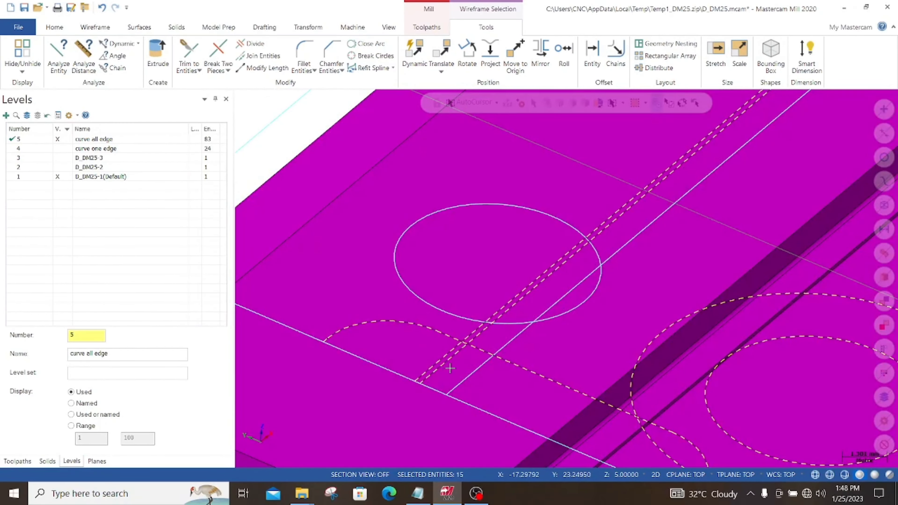
scroll(467, 371, down, 2)
scroll(497, 329, up, 2)
click(535, 350)
scroll(421, 348, down, 3)
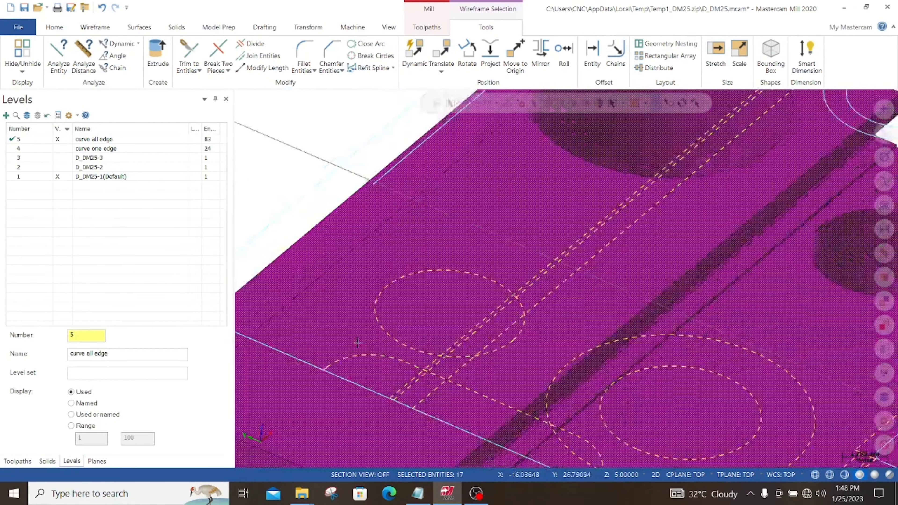
Step: Add the two concentric circles above the small hole's side and the line and front arc of the right-side curved outline to the selection
scroll(301, 329, down, 1)
scroll(580, 255, up, 4)
click(625, 225)
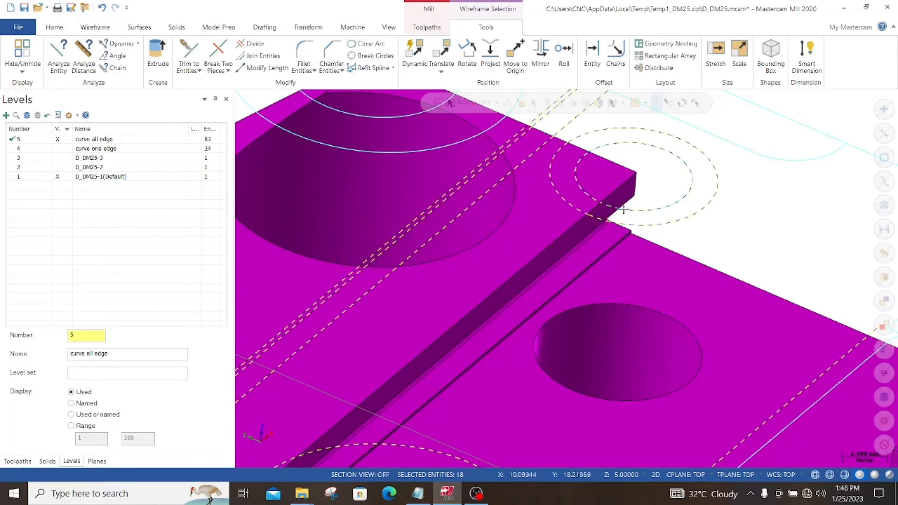
click(624, 209)
scroll(471, 277, down, 1)
scroll(472, 278, down, 3)
scroll(601, 218, up, 2)
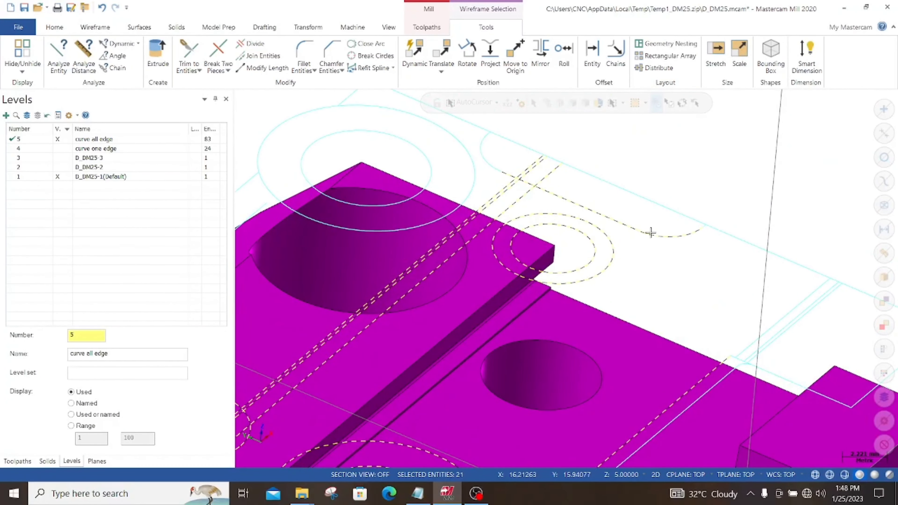
Step: Add the right outline's rear arc, the rear hole's two circles and the inner rear edge lines to the selection
scroll(425, 163, down, 1)
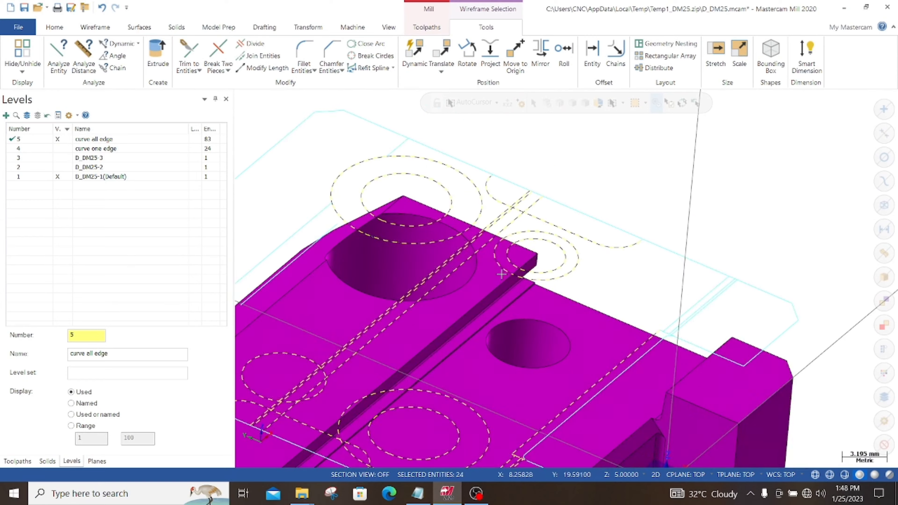
scroll(348, 170, up, 2)
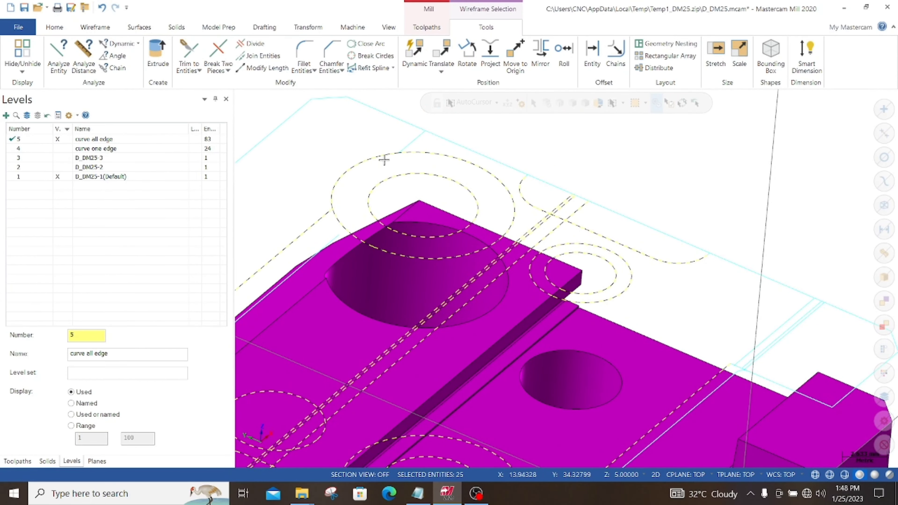
scroll(401, 148, down, 2)
scroll(300, 306, up, 2)
scroll(281, 297, down, 1)
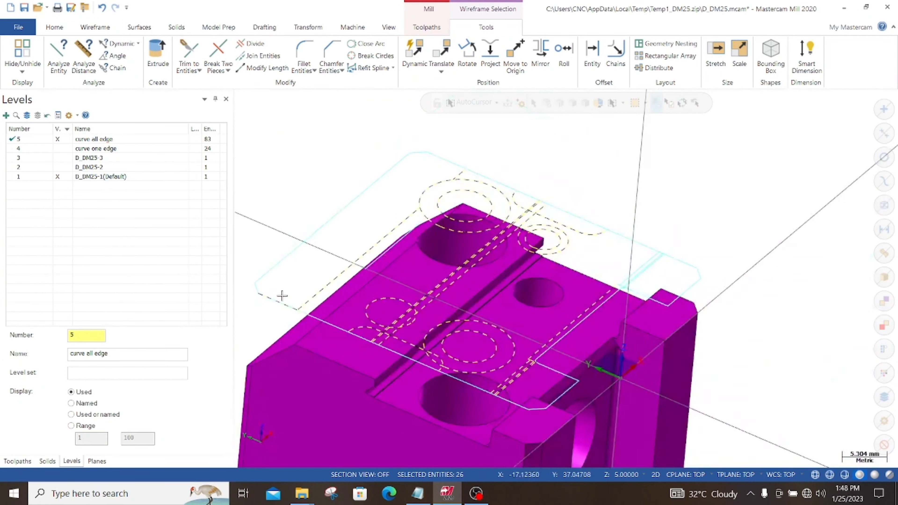
Step: Add the tiny end segments of the right-side curved outline to the selection, leaving the long outer edge line unselected
scroll(557, 245, up, 1)
scroll(656, 216, up, 6)
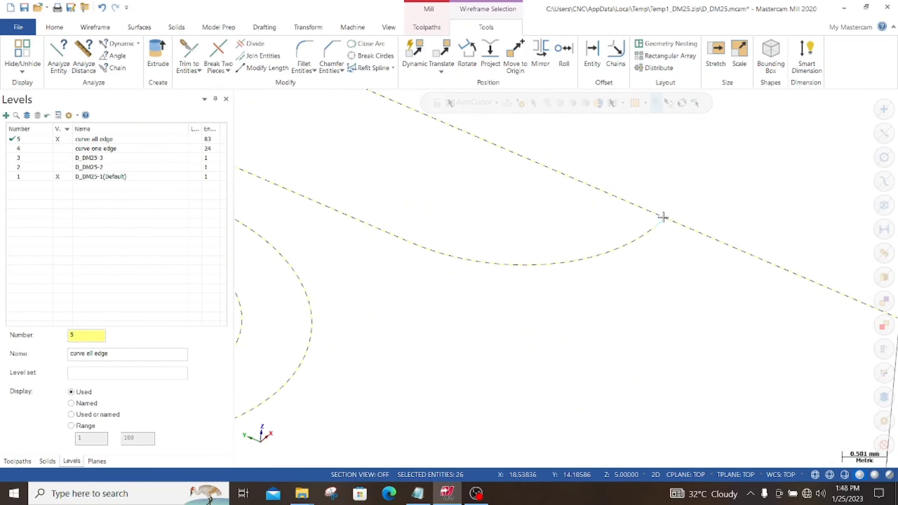
click(662, 226)
scroll(672, 265, down, 5)
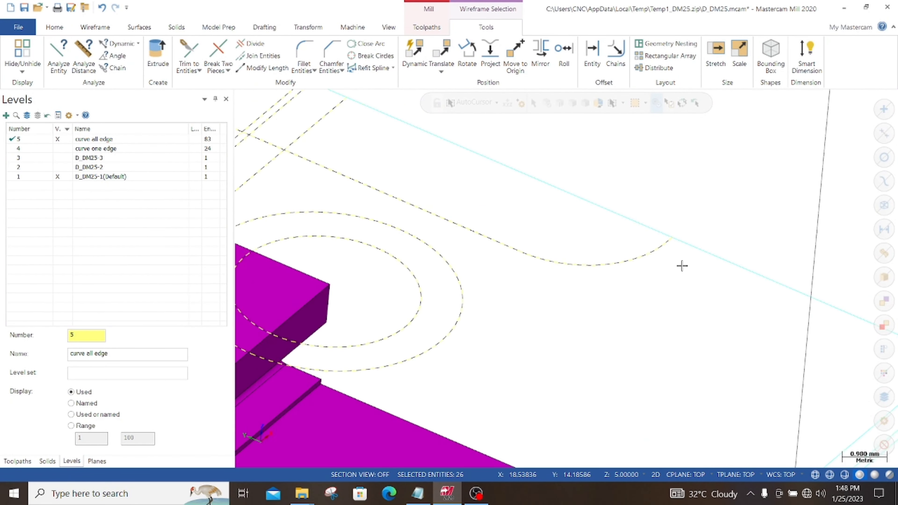
scroll(321, 114, up, 3)
scroll(320, 104, up, 3)
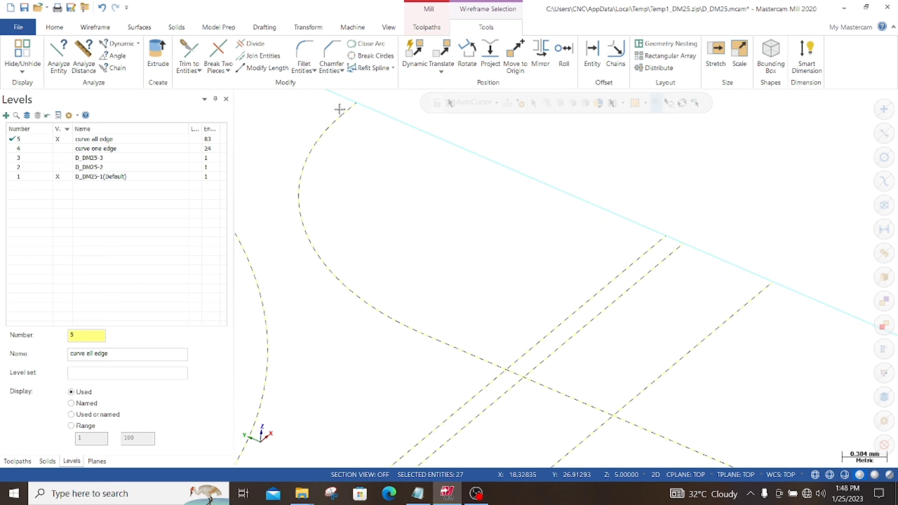
scroll(352, 114, down, 10)
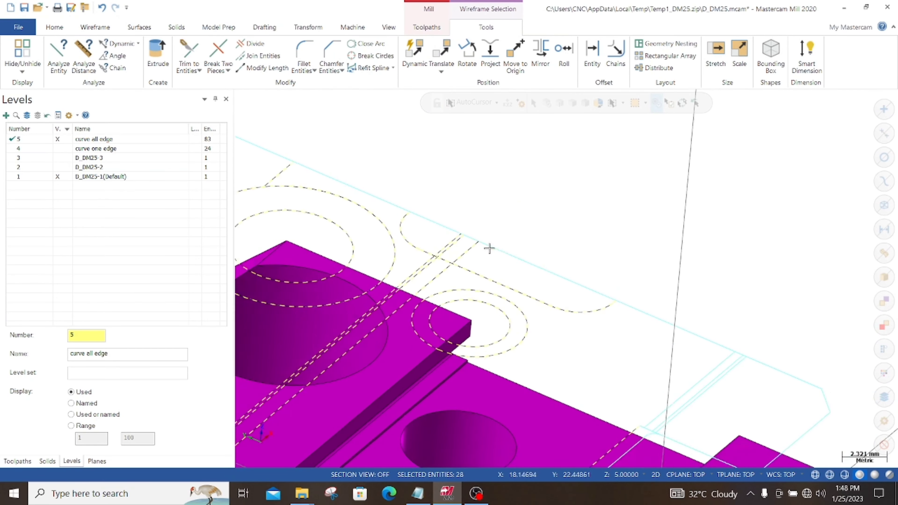
Step: Add the relief groove lines behind the front-right block to the selection and delete all the selected curves
scroll(595, 327, up, 10)
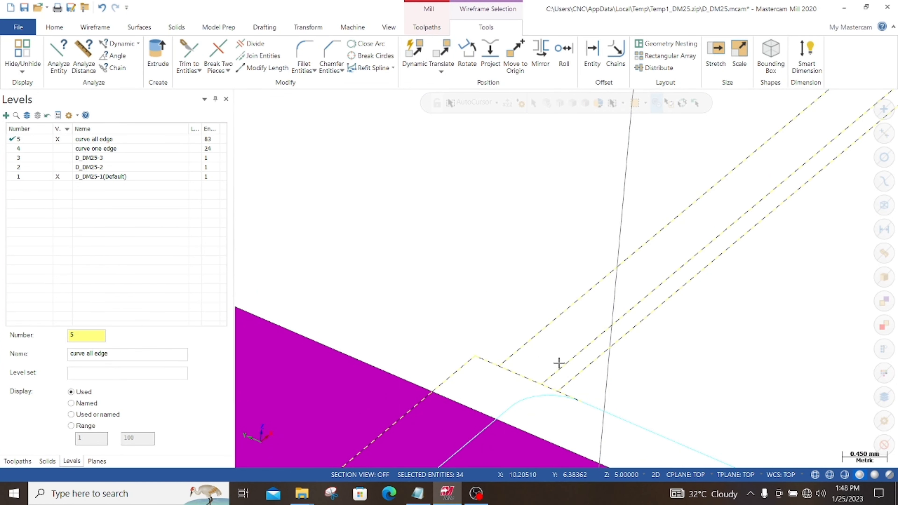
scroll(438, 377, down, 3)
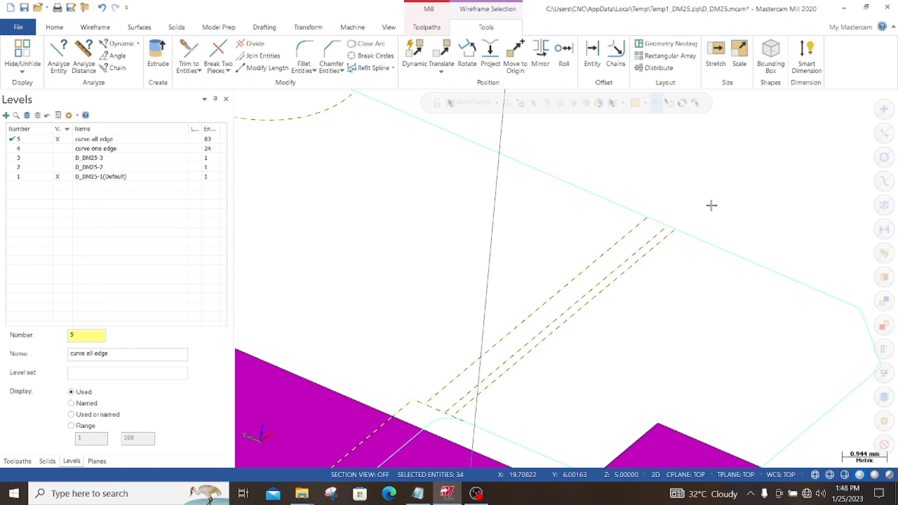
key(Delete)
scroll(704, 201, down, 3)
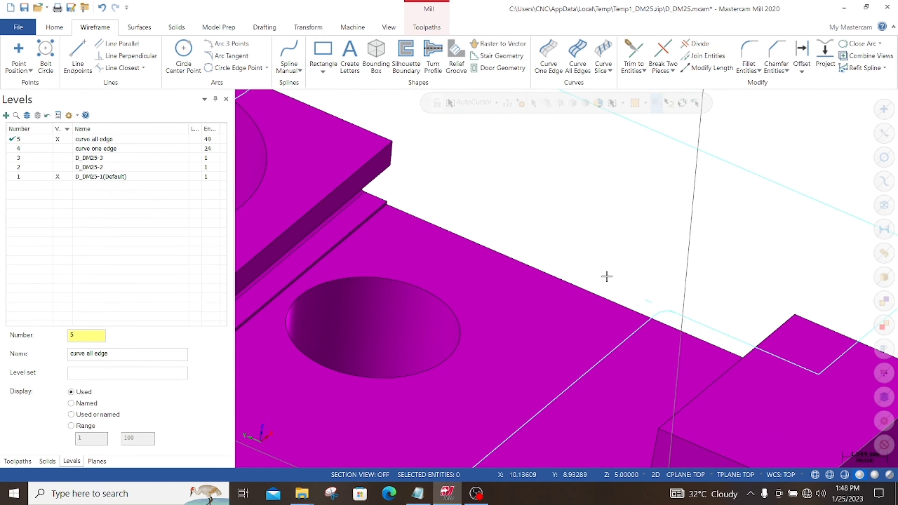
Step: Delete the two short leftover curve segments near the front notch's inner corners
click(648, 299)
key(Delete)
scroll(649, 288, down, 2)
middle_drag(646, 291, 597, 367)
click(580, 371)
key(Delete)
scroll(556, 329, down, 2)
scroll(555, 329, down, 2)
middle_drag(556, 329, 531, 317)
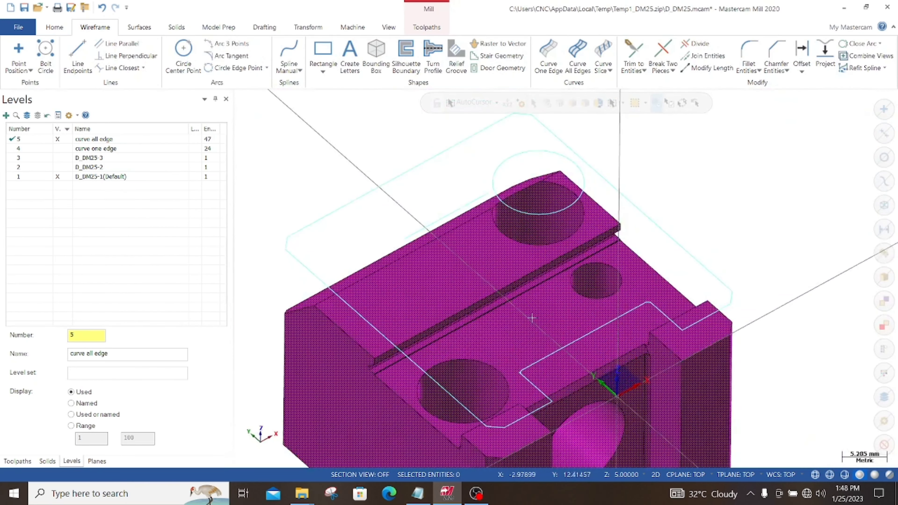
Step: Delete the leftover circle above the rear hole and the remaining short line pieces inside the outline's rear edge
click(526, 215)
click(440, 217)
key(Delete)
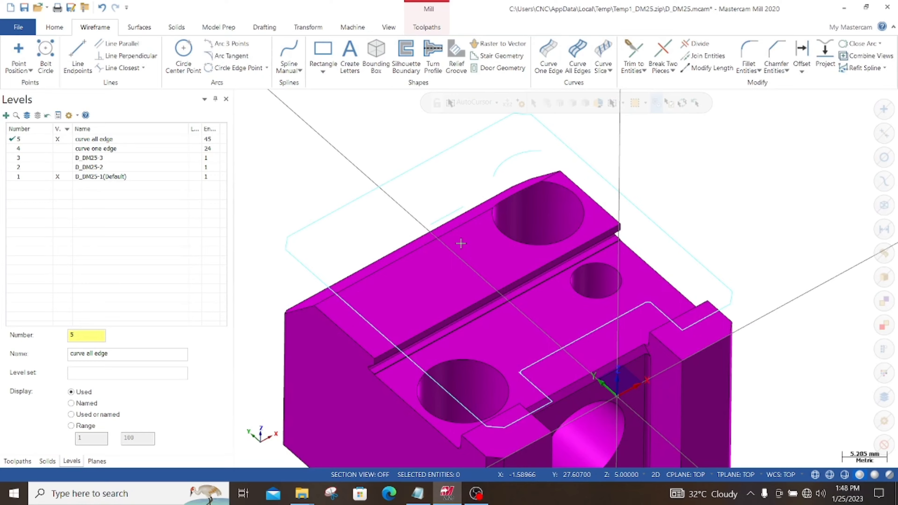
scroll(474, 198, down, 2)
click(490, 194)
key(Delete)
middle_drag(489, 194, 478, 260)
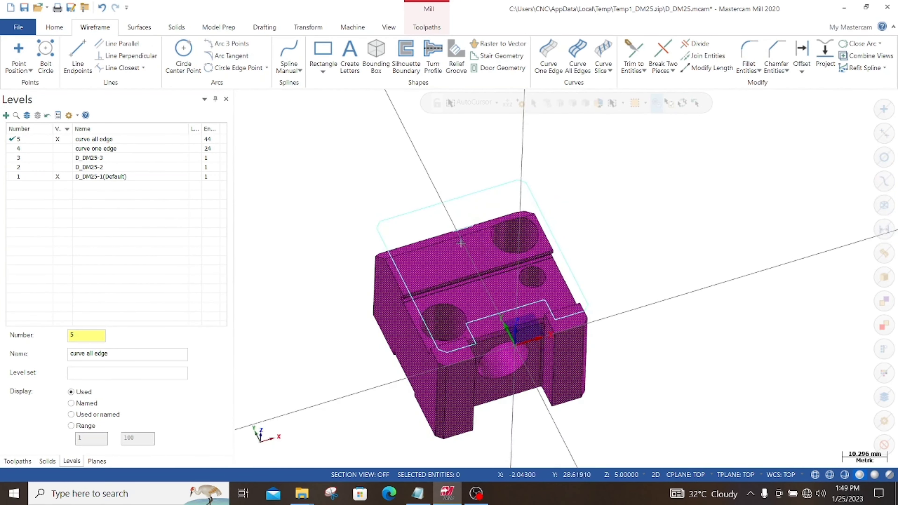
click(465, 233)
key(Delete)
scroll(467, 244, down, 2)
scroll(463, 248, up, 4)
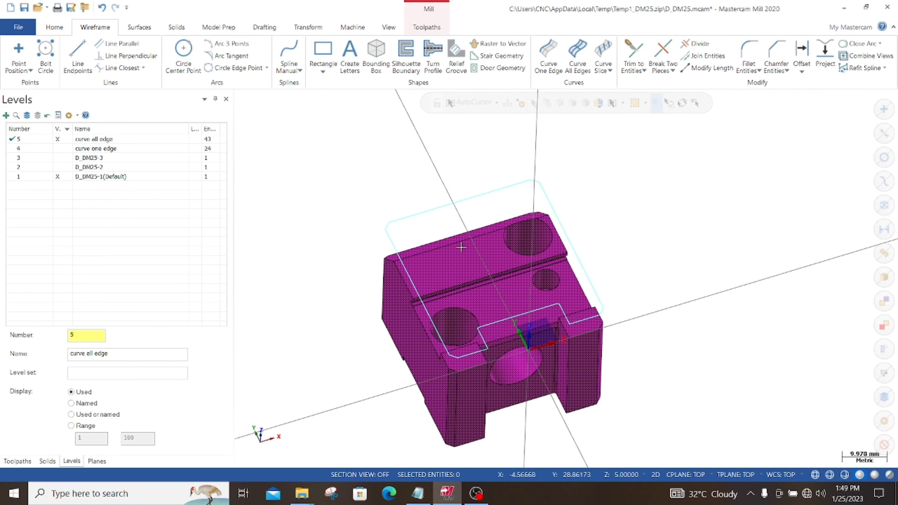
middle_drag(469, 254, 491, 257)
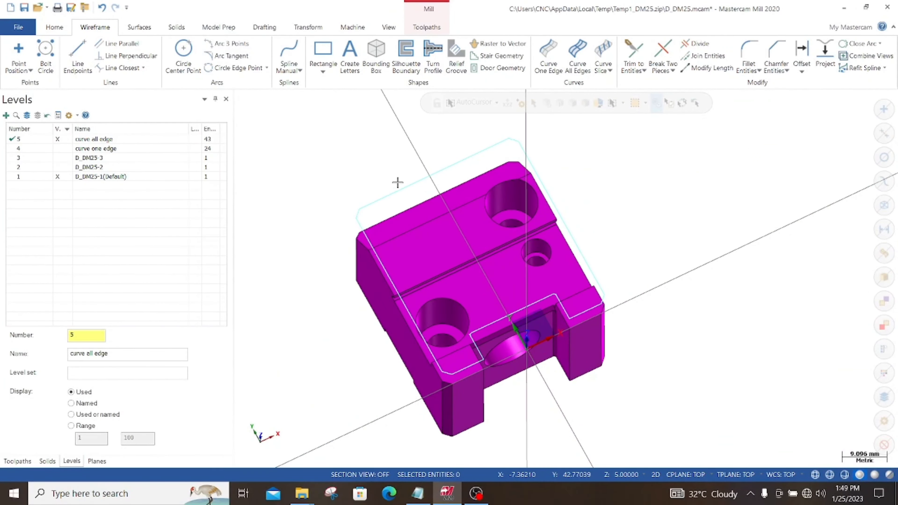
middle_drag(397, 180, 271, 208)
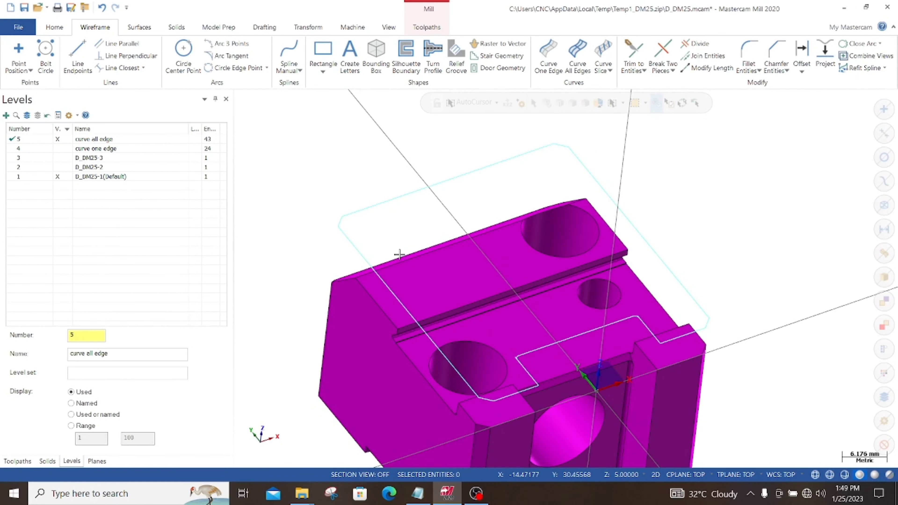
scroll(407, 248, down, 3)
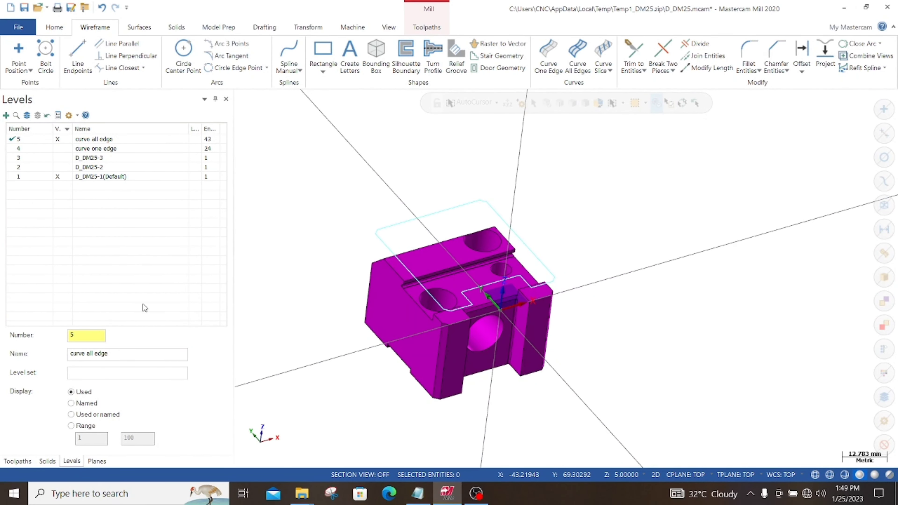